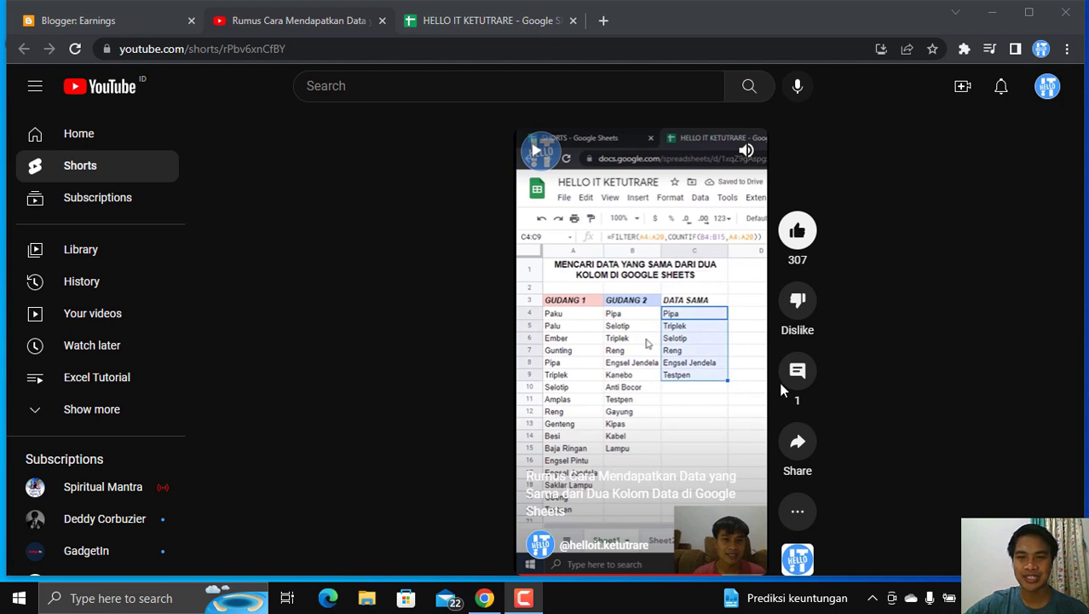
- Glance at the comments, then point out Gudang 3 items Mur Baja, Pipa, Selotip and Reng
{"action": "left_click", "coordinate": [797, 375]}
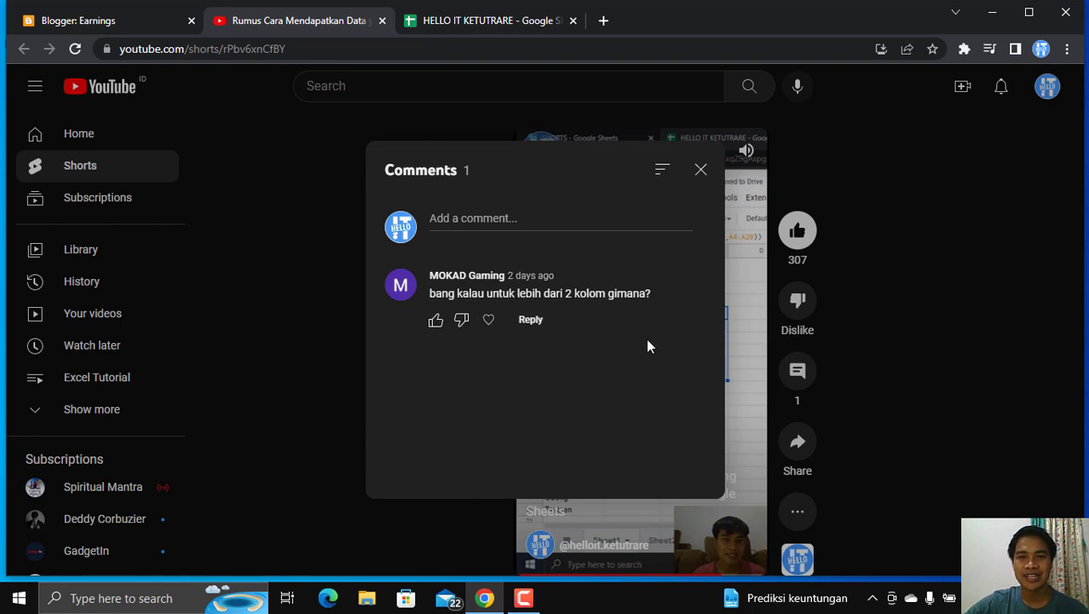
{"action": "left_click", "coordinate": [701, 170]}
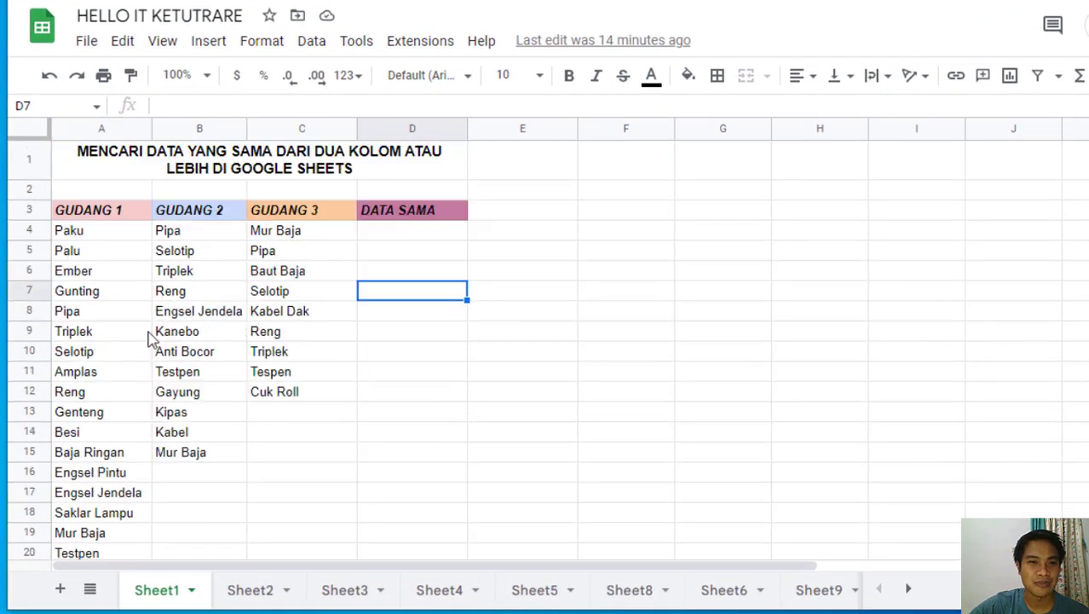
{"action": "left_click", "coordinate": [327, 242]}
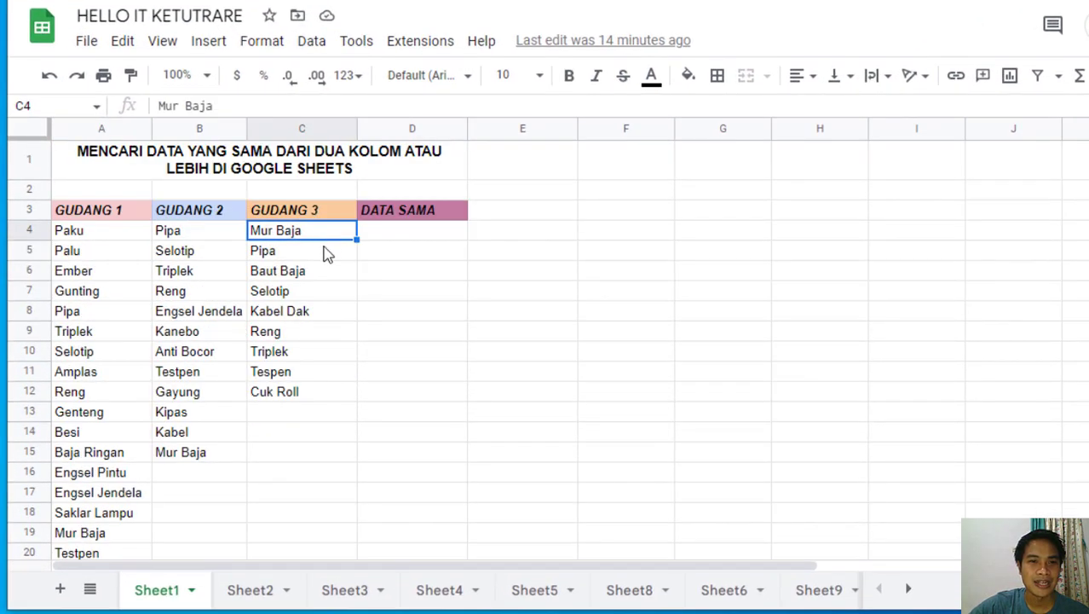
{"action": "left_click", "coordinate": [325, 256]}
{"action": "left_click", "coordinate": [328, 275]}
{"action": "left_click", "coordinate": [324, 291]}
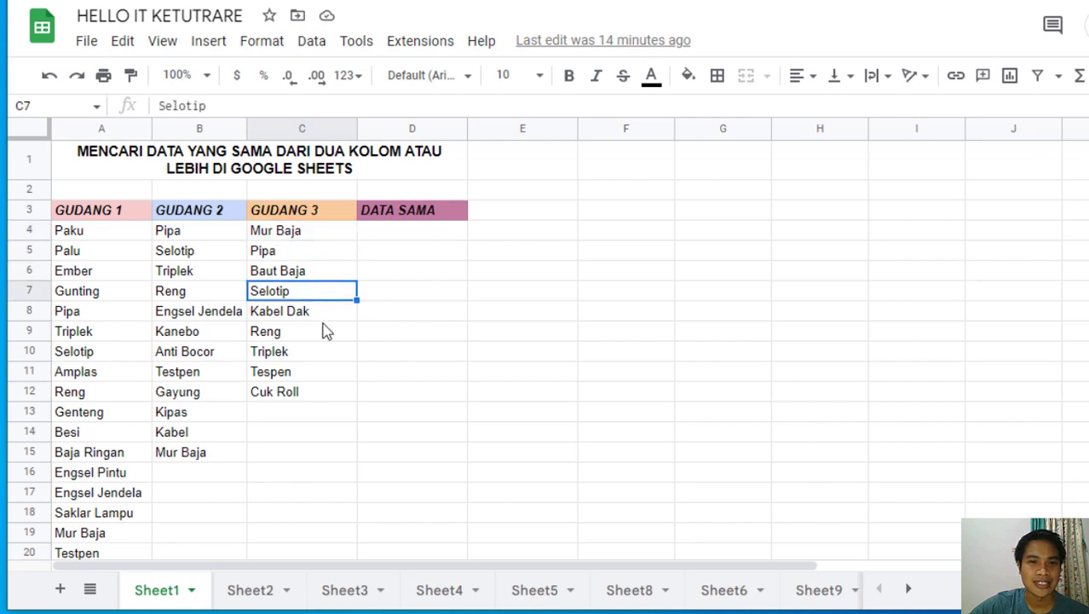
{"action": "left_click", "coordinate": [324, 330]}
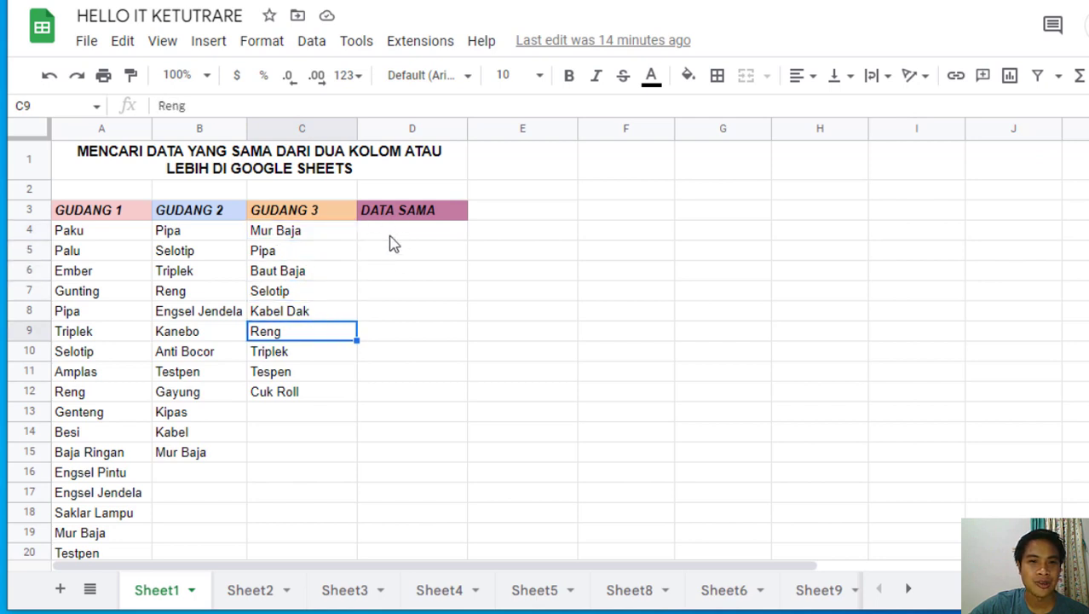
- Highlight all three warehouse lists and pick D4 for the common-items formula
{"action": "left_click", "coordinate": [391, 235]}
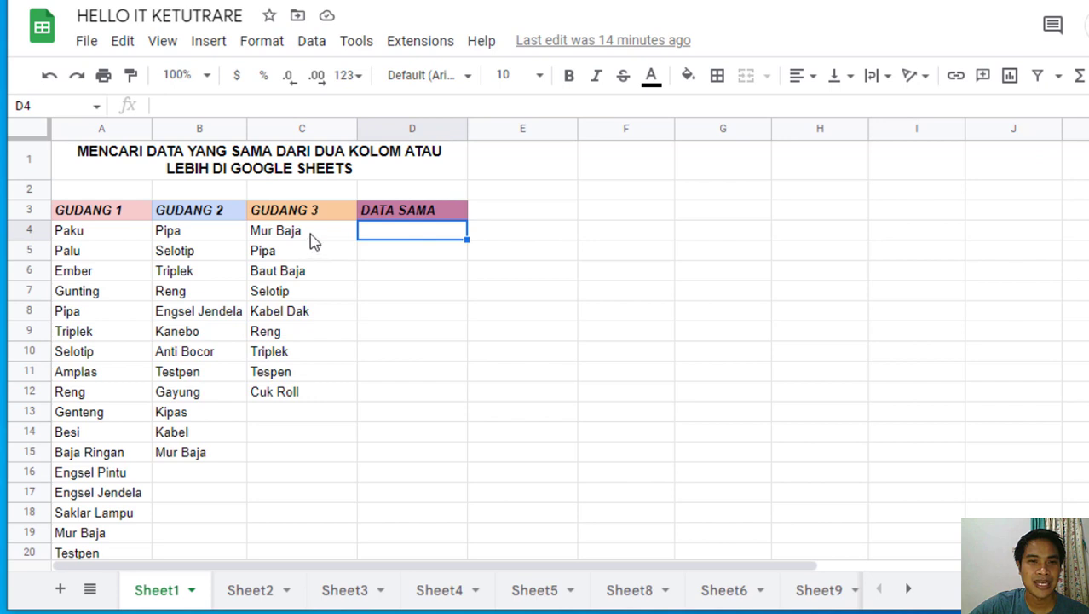
{"action": "left_click_drag", "start_coordinate": [309, 234], "coordinate": [102, 231]}
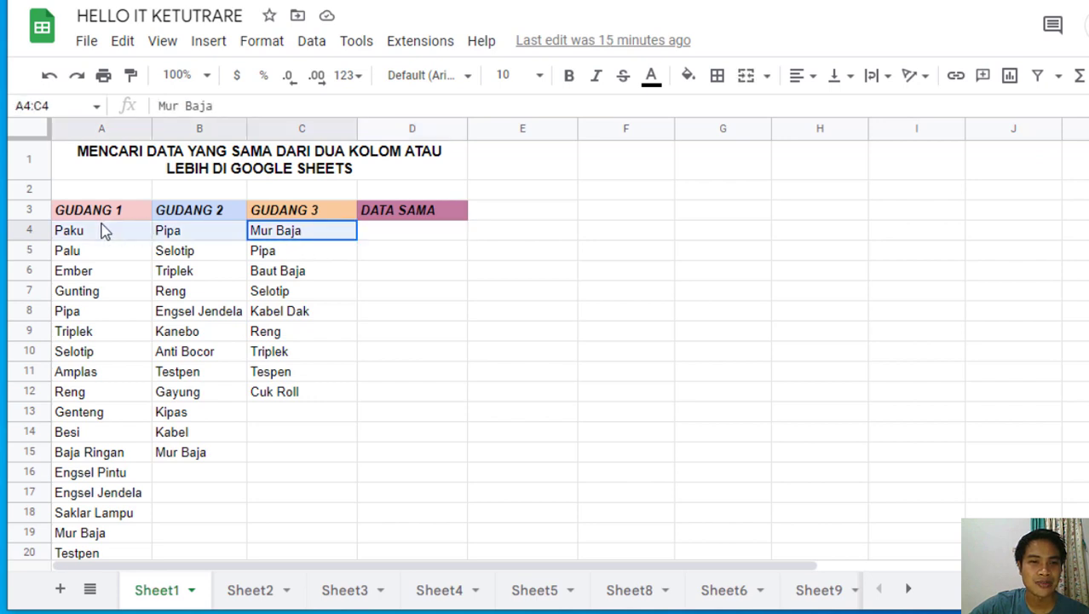
{"action": "left_click_drag", "start_coordinate": [101, 232], "coordinate": [153, 527]}
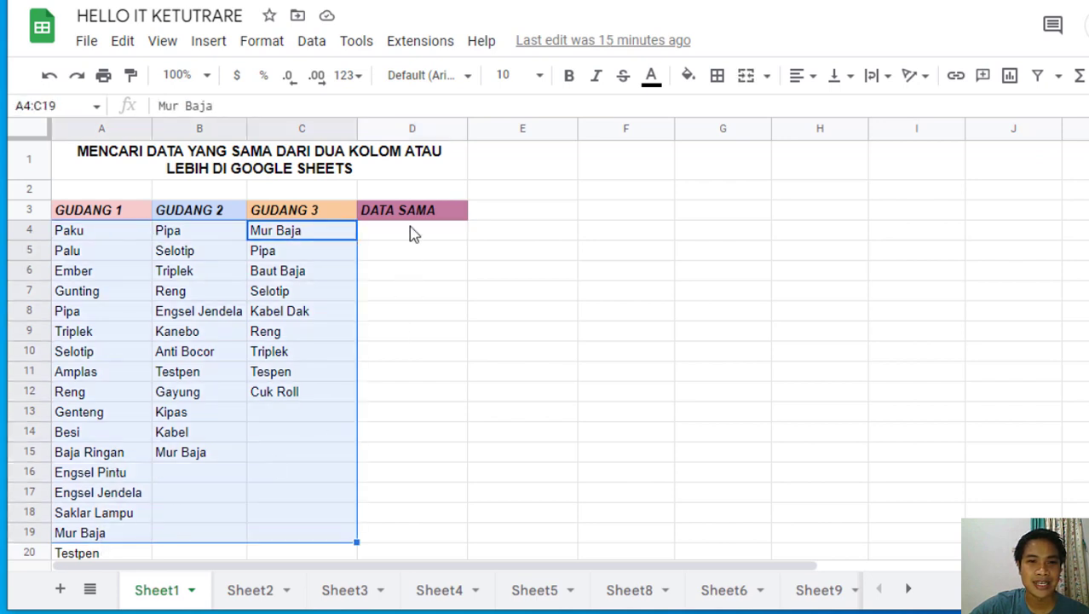
{"action": "left_click", "coordinate": [408, 235]}
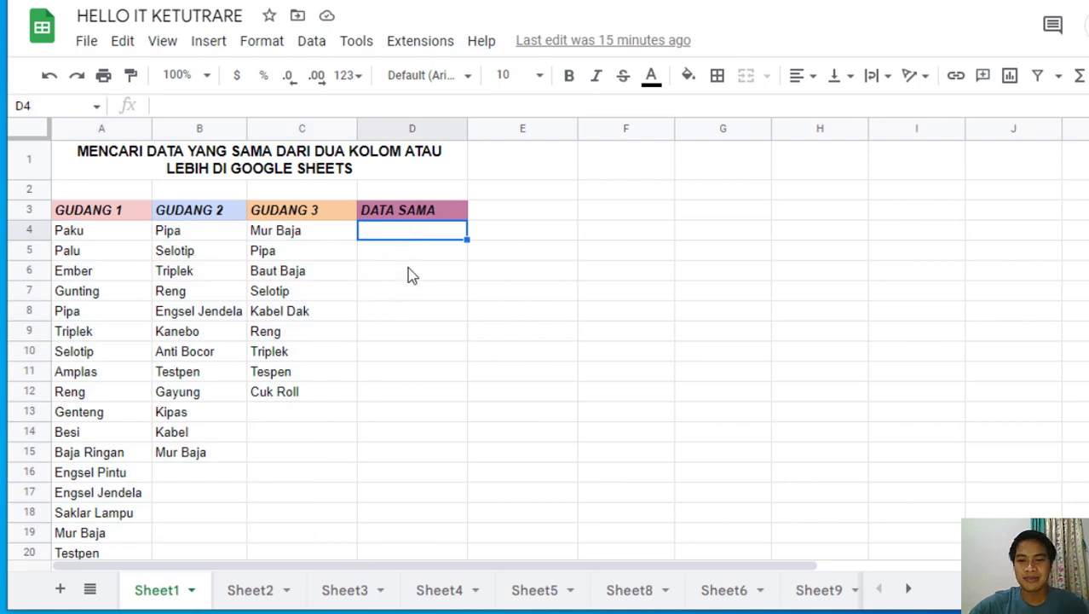
- Start D4 with =FILTER(A4:A25,COUNTIF( using the Gudang 1 list as the filter range
{"action": "type", "text": "="}
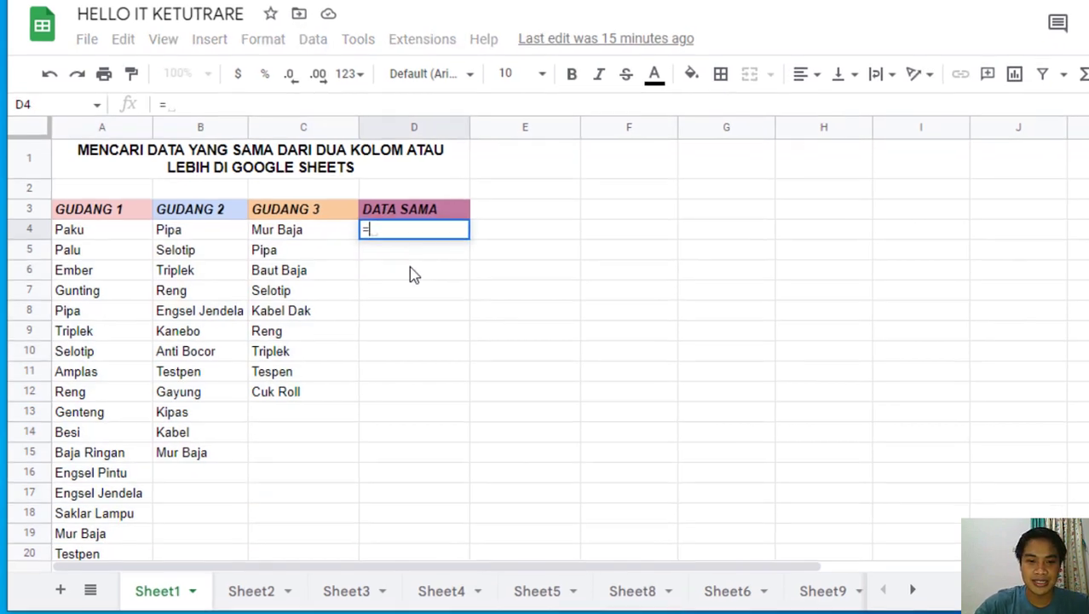
{"action": "type", "text": "filter"}
{"action": "key", "text": "Tab"}
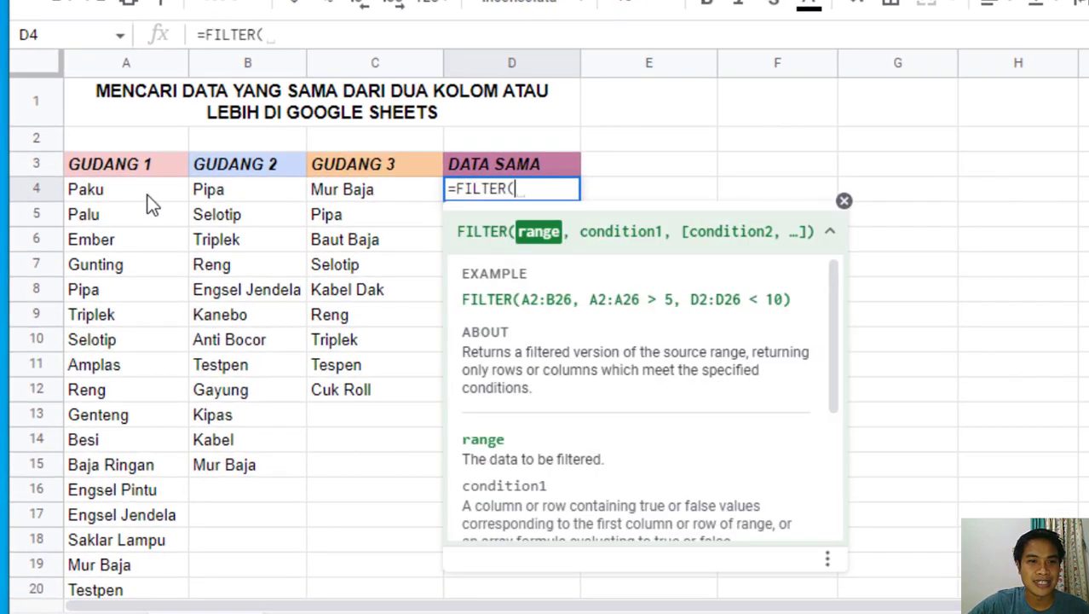
{"action": "mouse_move", "coordinate": [149, 201]}
{"action": "left_mouse_down"}
{"action": "mouse_move", "coordinate": [149, 601]}
{"action": "mouse_move", "coordinate": [156, 509]}
{"action": "left_mouse_up"}
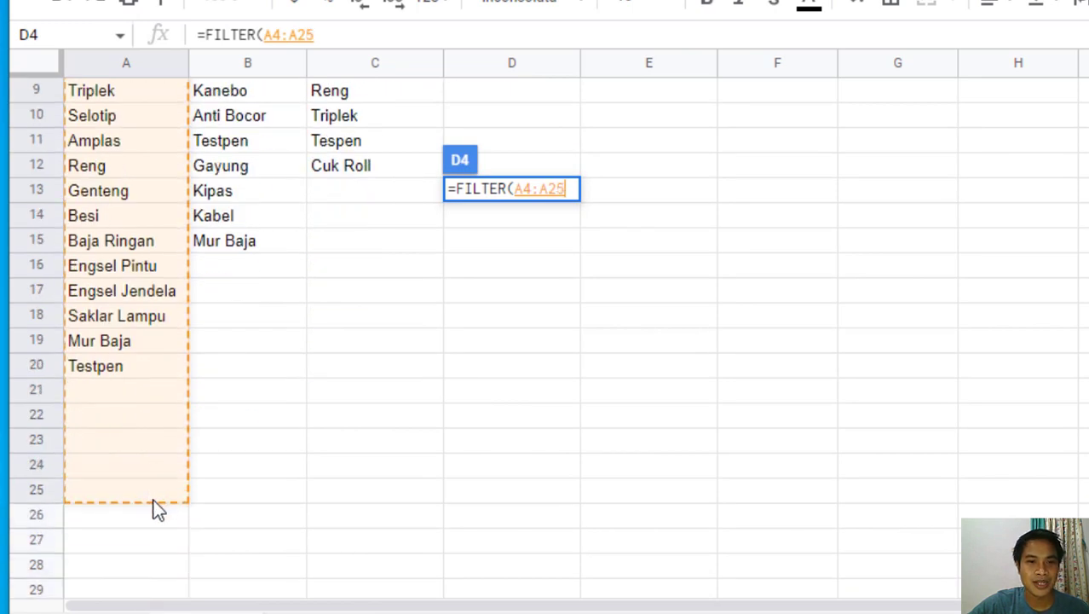
{"action": "scroll", "coordinate": [348, 358], "scroll_direction": "up", "scroll_amount": 3}
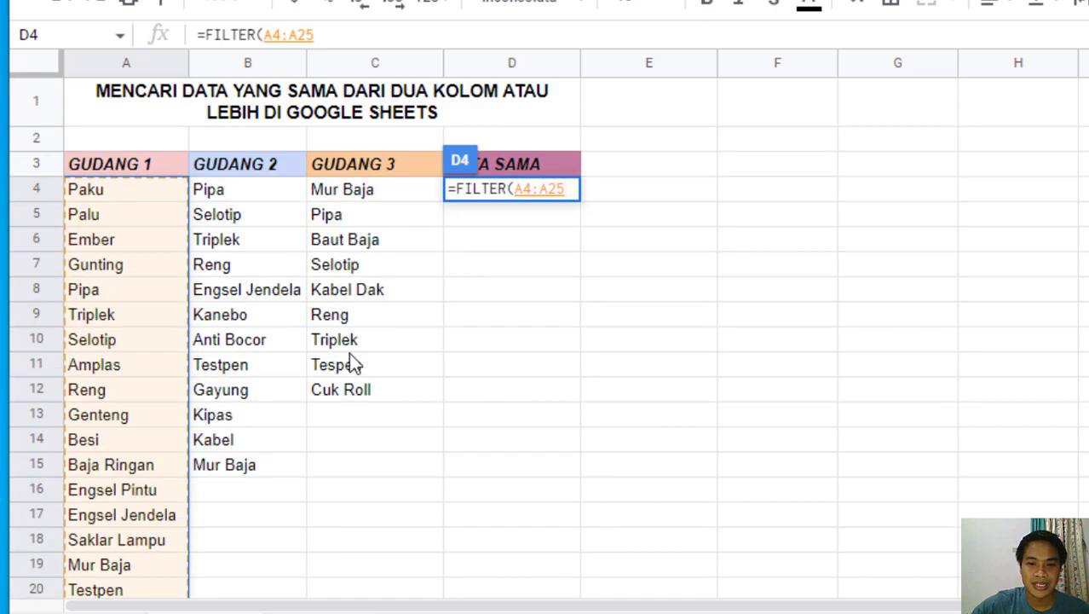
{"action": "type", "text": ","}
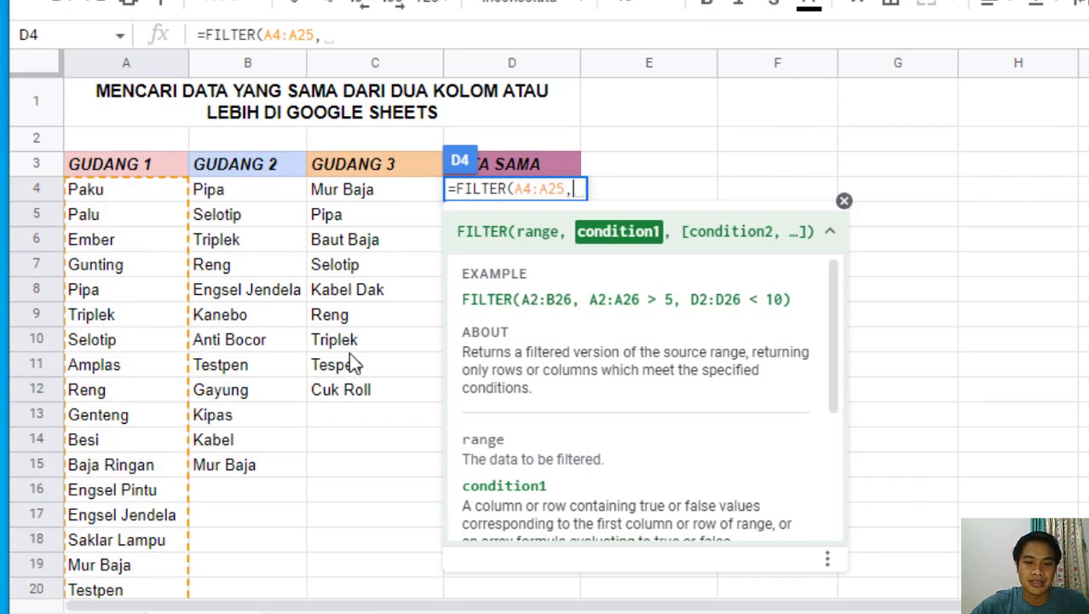
{"action": "type", "text": "count"}
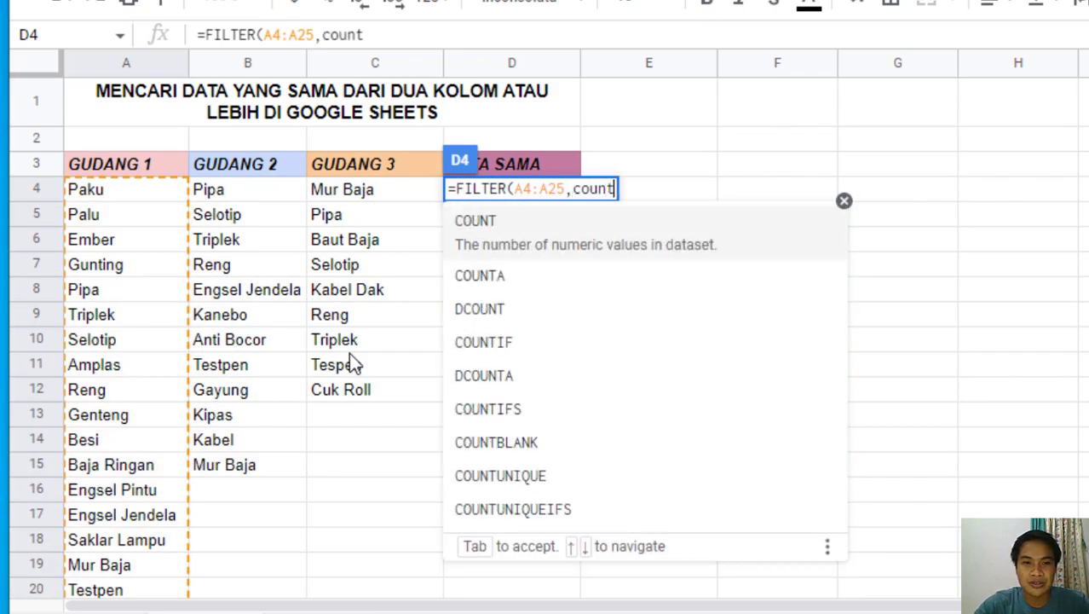
{"action": "type", "text": "if"}
{"action": "key", "text": "Tab"}
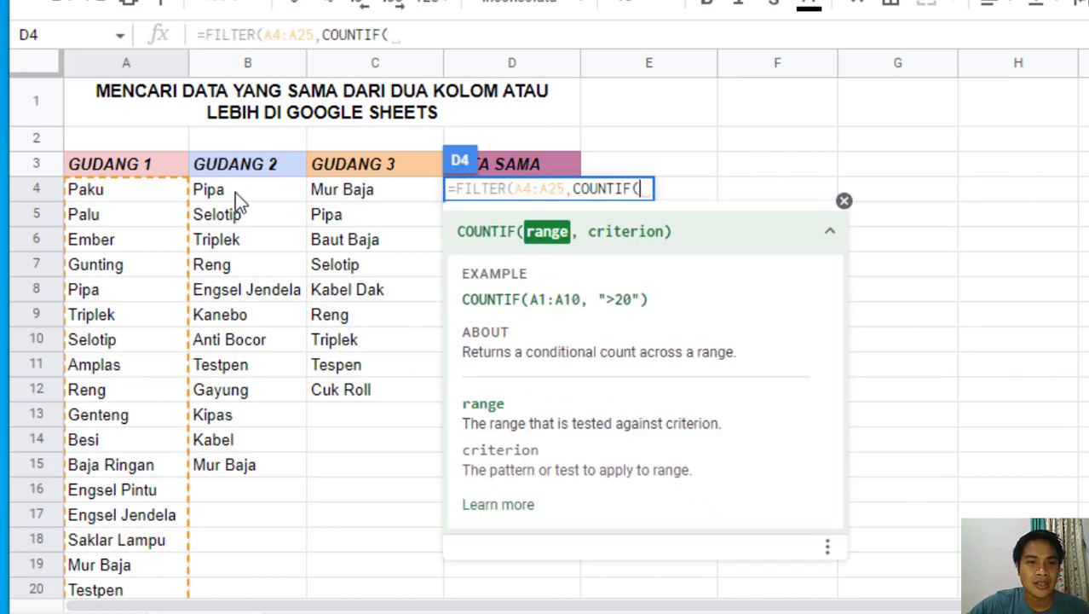
- Add COUNTIF(B4:B19,A4:A25) so Gudang 1 items are checked against Gudang 2
{"action": "left_click_drag", "start_coordinate": [238, 195], "coordinate": [242, 564]}
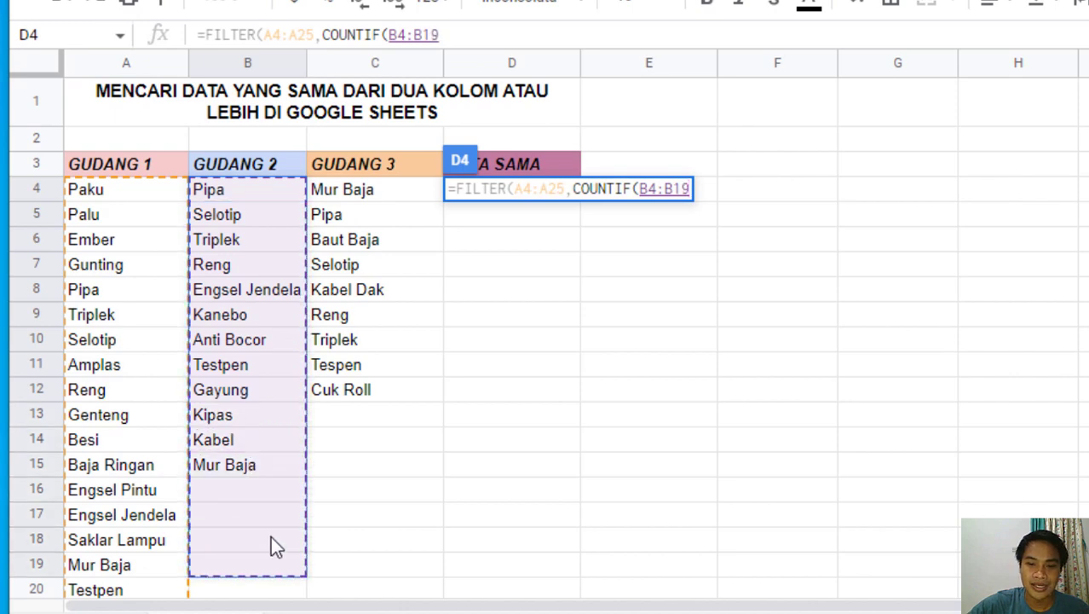
{"action": "type", "text": ","}
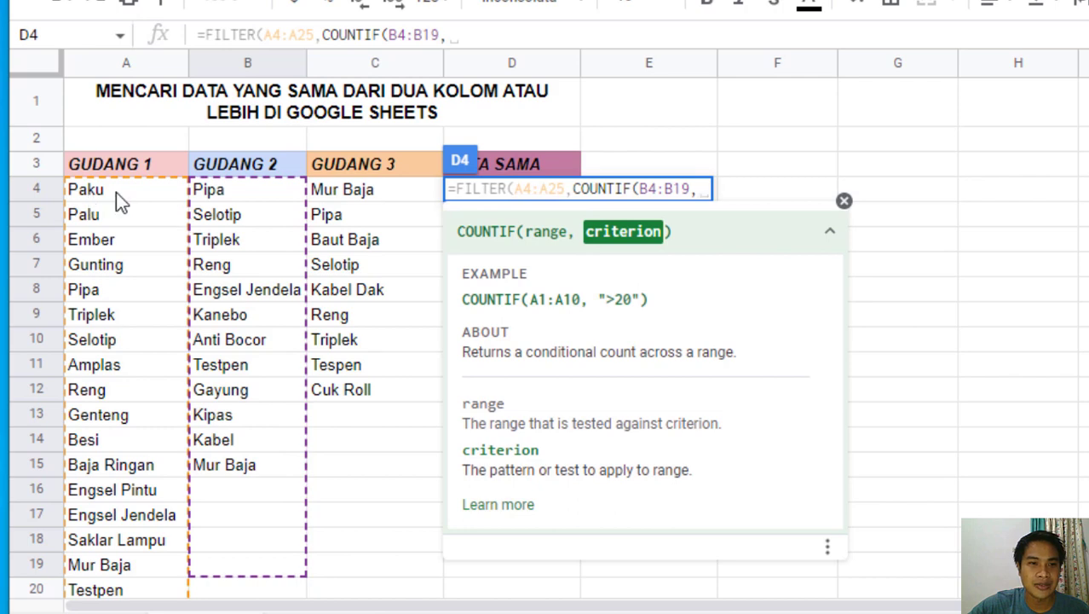
{"action": "mouse_move", "coordinate": [116, 192]}
{"action": "left_mouse_down"}
{"action": "mouse_move", "coordinate": [125, 597]}
{"action": "mouse_move", "coordinate": [137, 275]}
{"action": "left_mouse_up"}
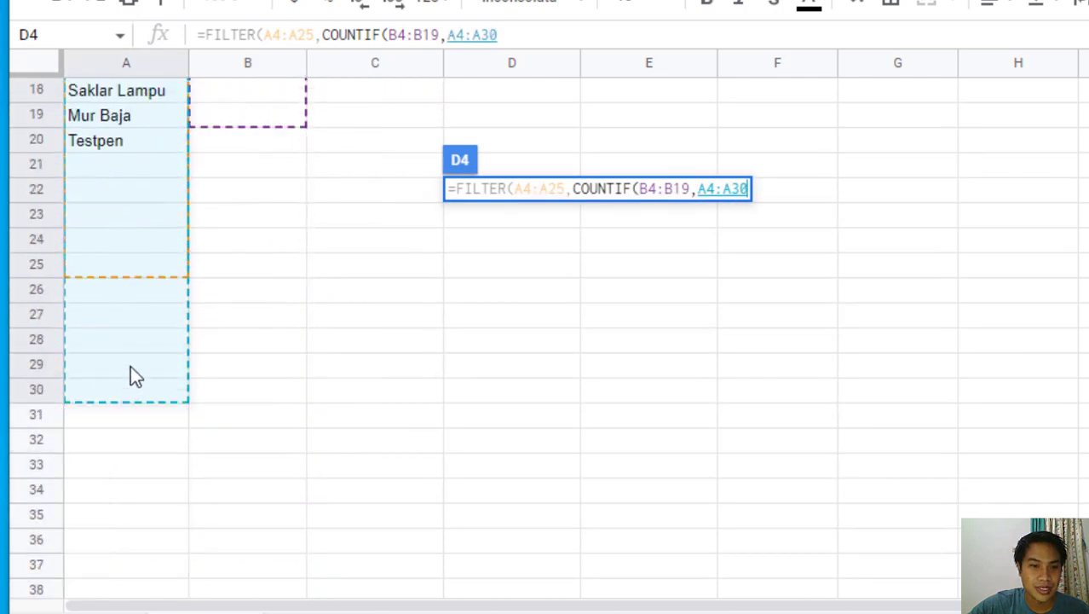
{"action": "scroll", "coordinate": [333, 294], "scroll_direction": "up", "scroll_amount": 2}
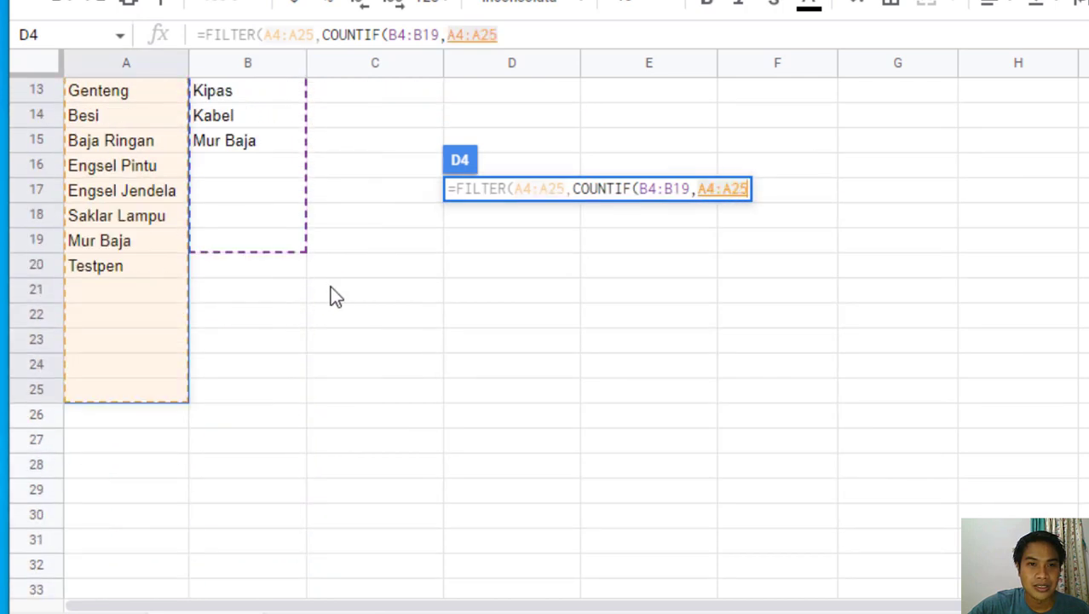
{"action": "scroll", "coordinate": [337, 294], "scroll_direction": "up", "scroll_amount": 3}
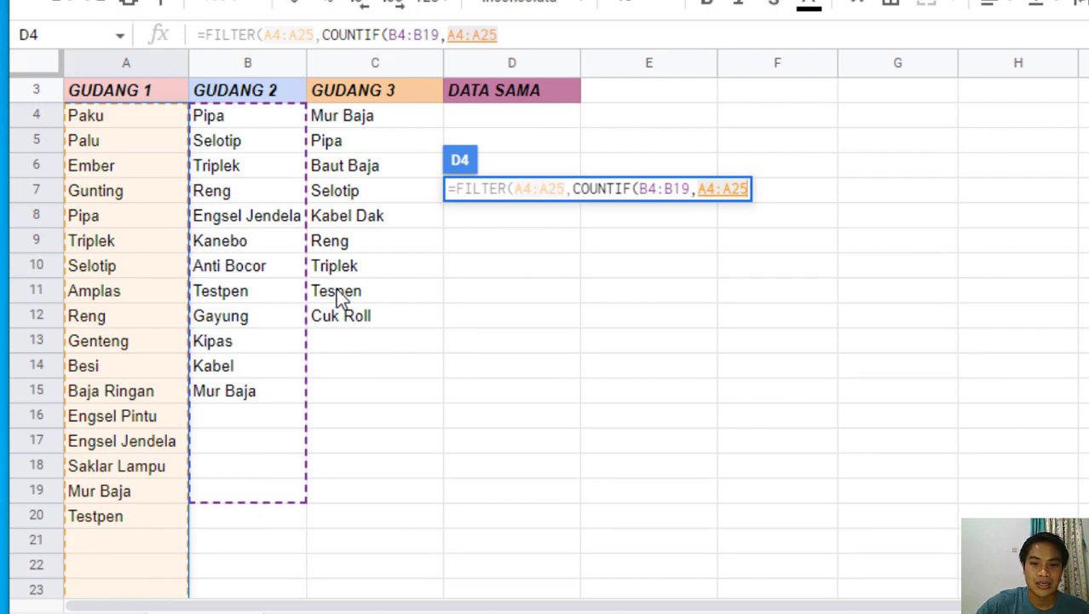
{"action": "type", "text": ")"}
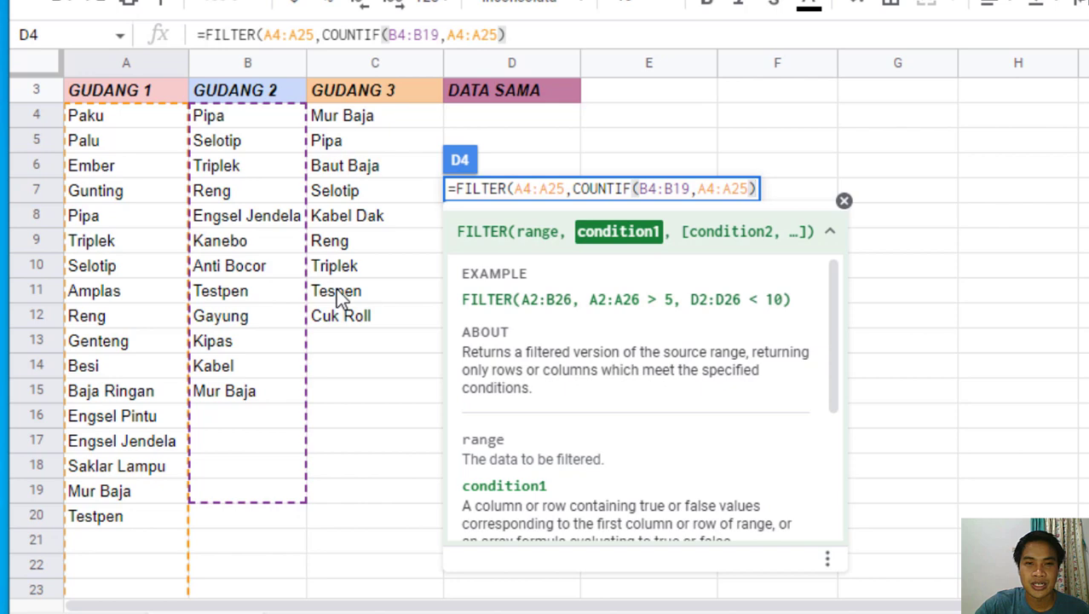
{"action": "type", "text": ",co"}
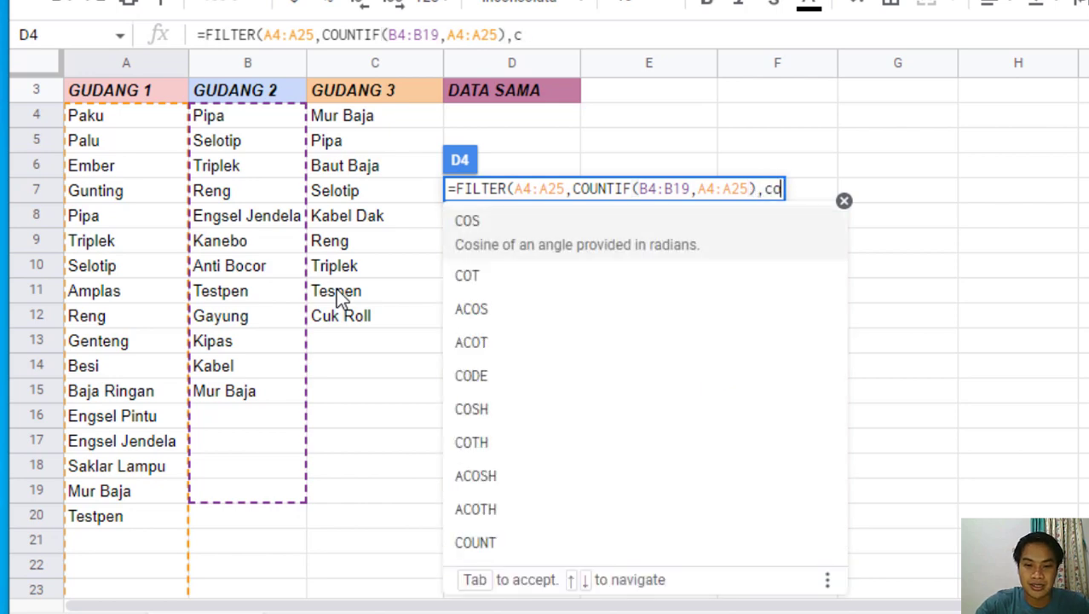
{"action": "type", "text": "uni"}
- Add COUNTIF(C4:C19,A4:A25) for Gudang 3, close both functions and enter the D4 formula
{"action": "key", "text": "BackSpace"}
{"action": "type", "text": "ti"}
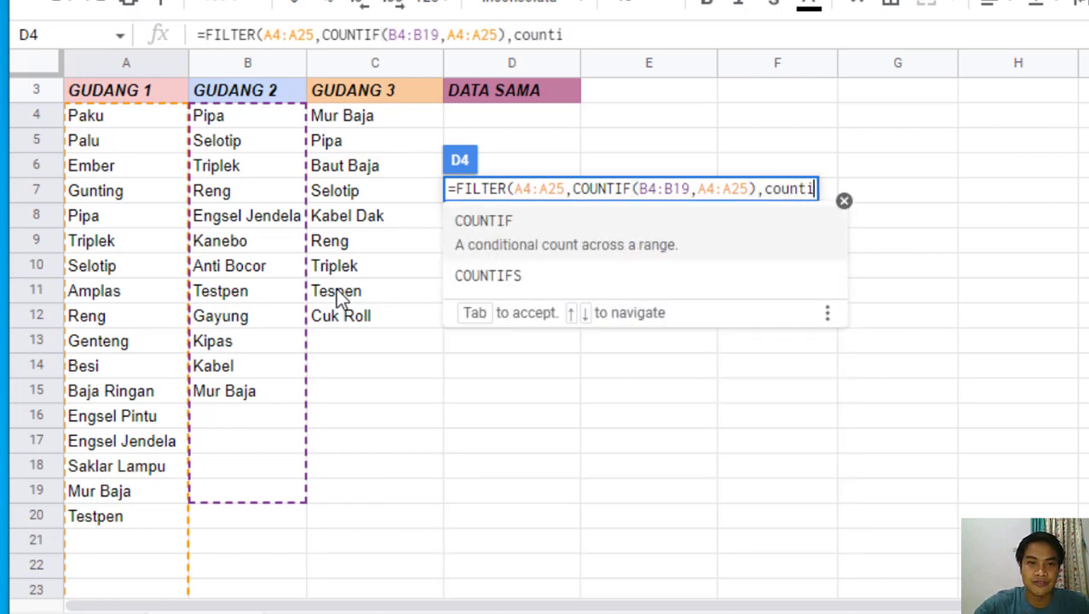
{"action": "key", "text": "Tab"}
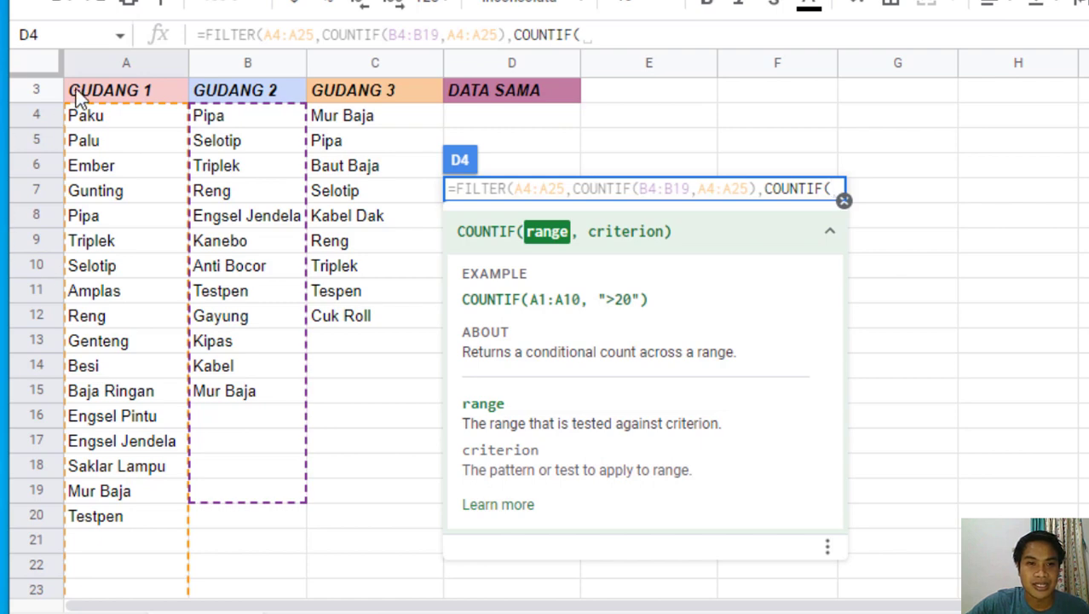
{"action": "left_click_drag", "start_coordinate": [382, 128], "coordinate": [386, 411]}
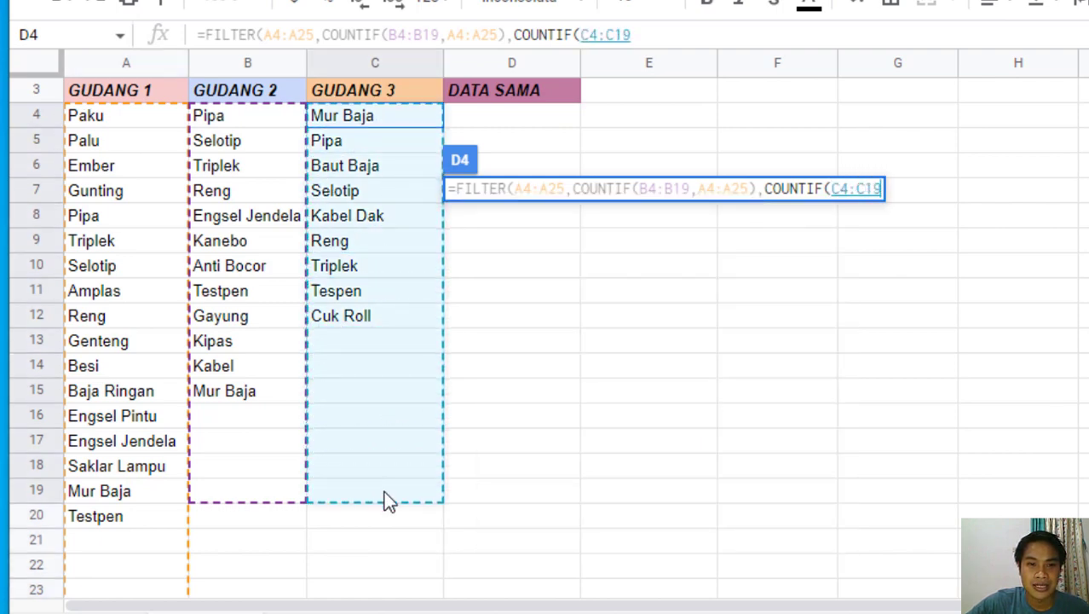
{"action": "left_click_drag", "start_coordinate": [385, 407], "coordinate": [384, 494]}
{"action": "type", "text": ","}
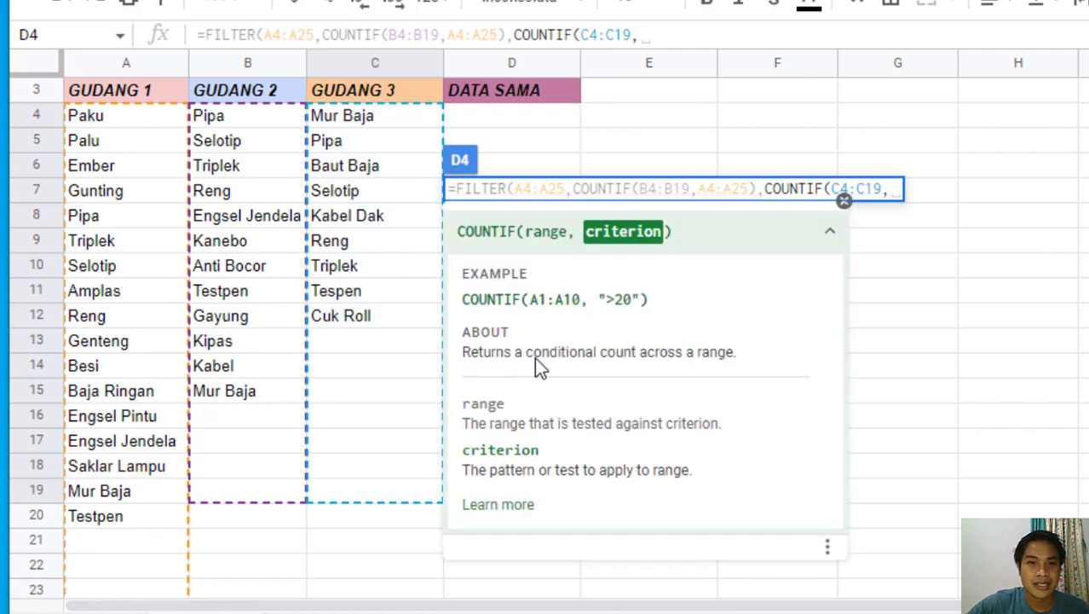
{"action": "mouse_move", "coordinate": [125, 113]}
{"action": "left_mouse_down"}
{"action": "mouse_move", "coordinate": [165, 408]}
{"action": "mouse_move", "coordinate": [163, 399]}
{"action": "left_mouse_up"}
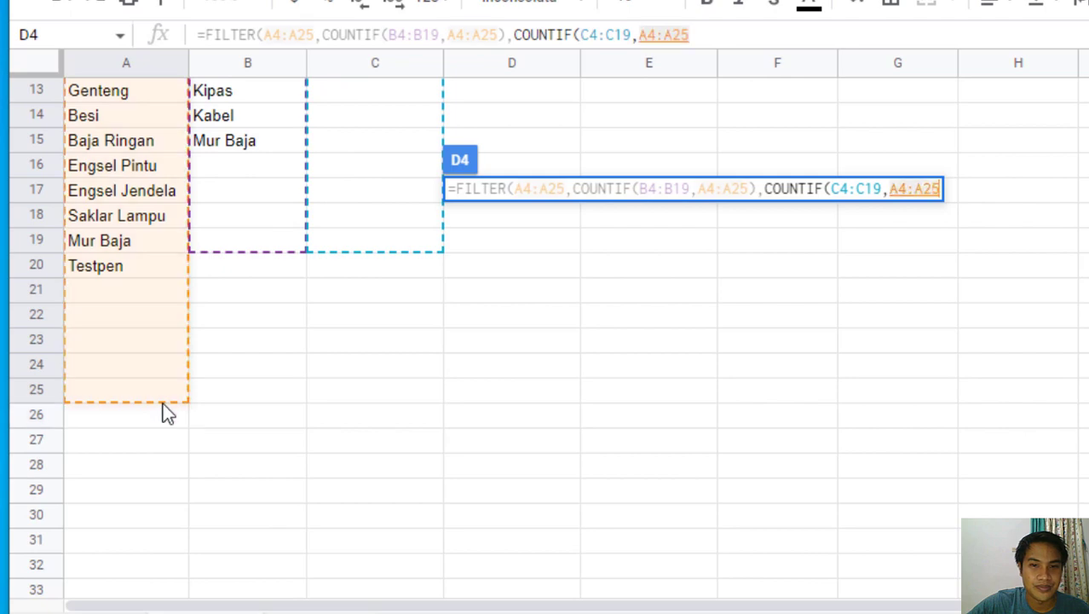
{"action": "scroll", "coordinate": [463, 367], "scroll_direction": "up", "scroll_amount": 3}
{"action": "scroll", "coordinate": [462, 368], "scroll_direction": "up", "scroll_amount": 1}
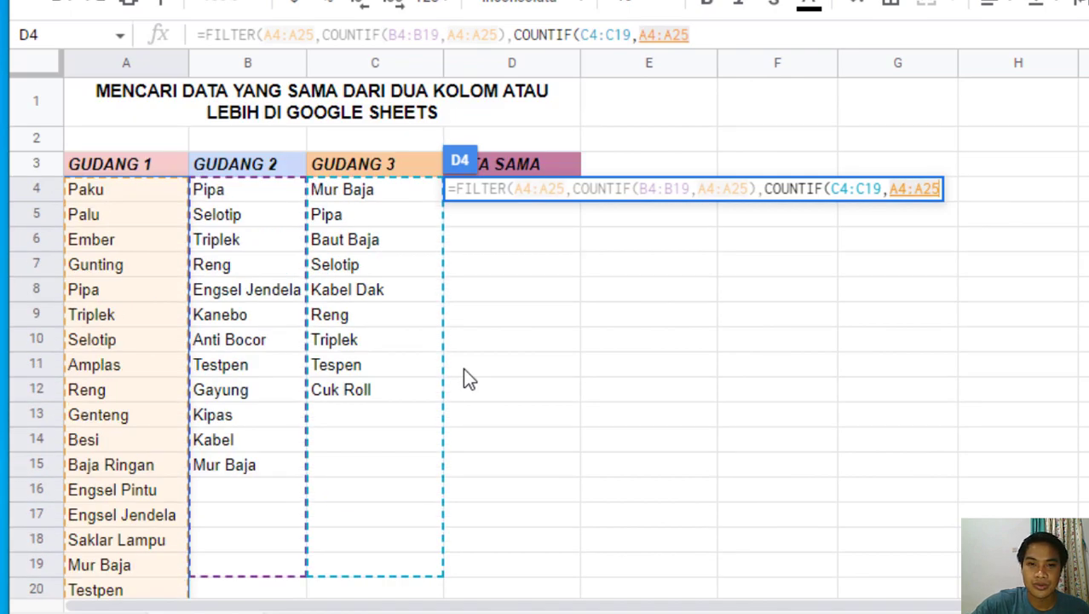
{"action": "type", "text": ")"}
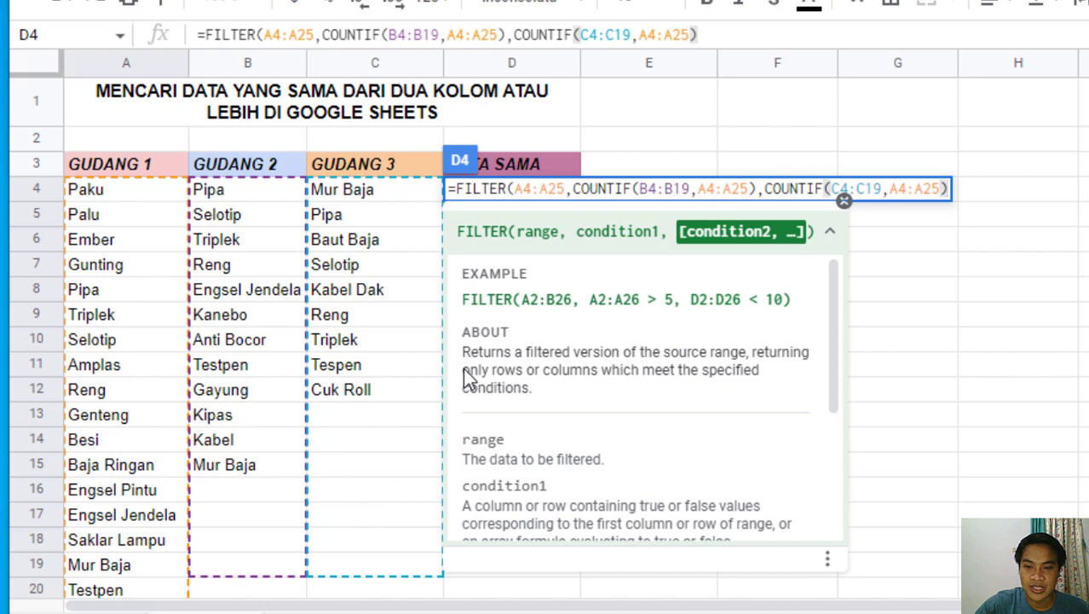
{"action": "type", "text": ")"}
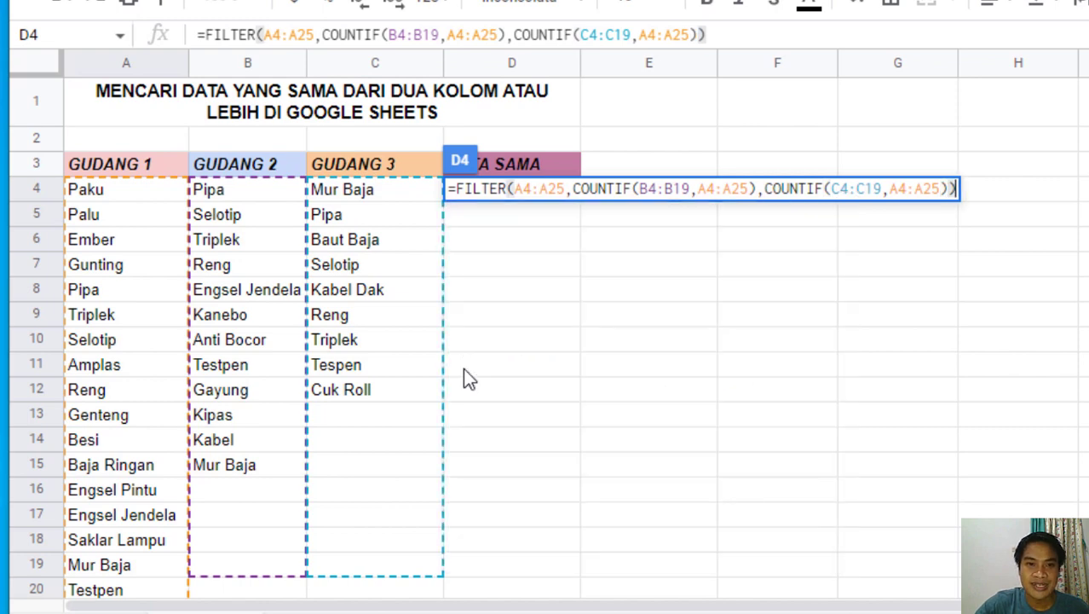
{"action": "key", "text": "Return"}
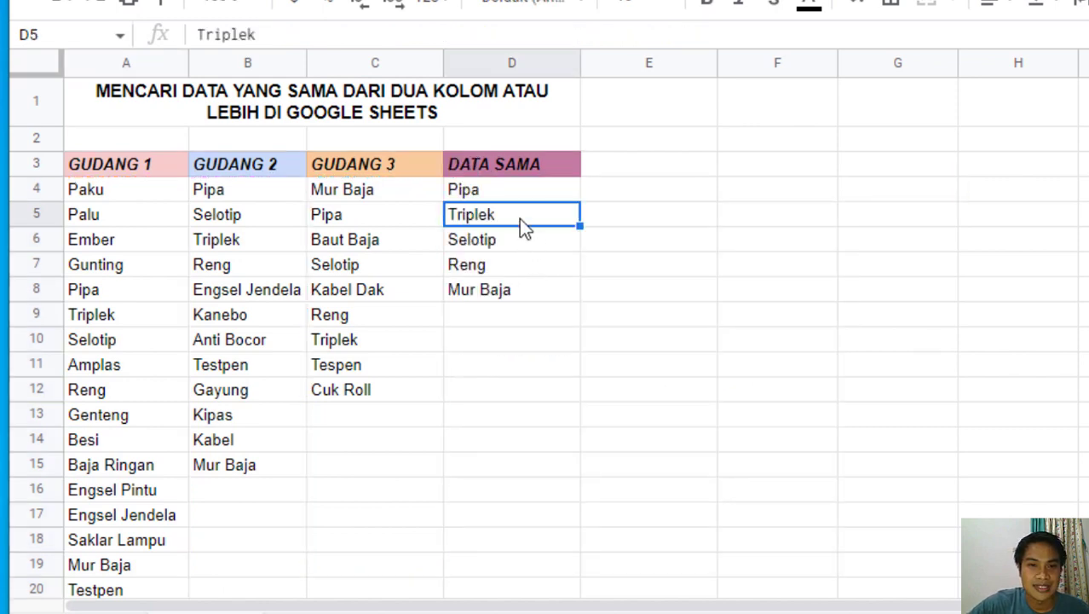
{"action": "left_click", "coordinate": [516, 194]}
{"action": "left_click", "coordinate": [520, 215]}
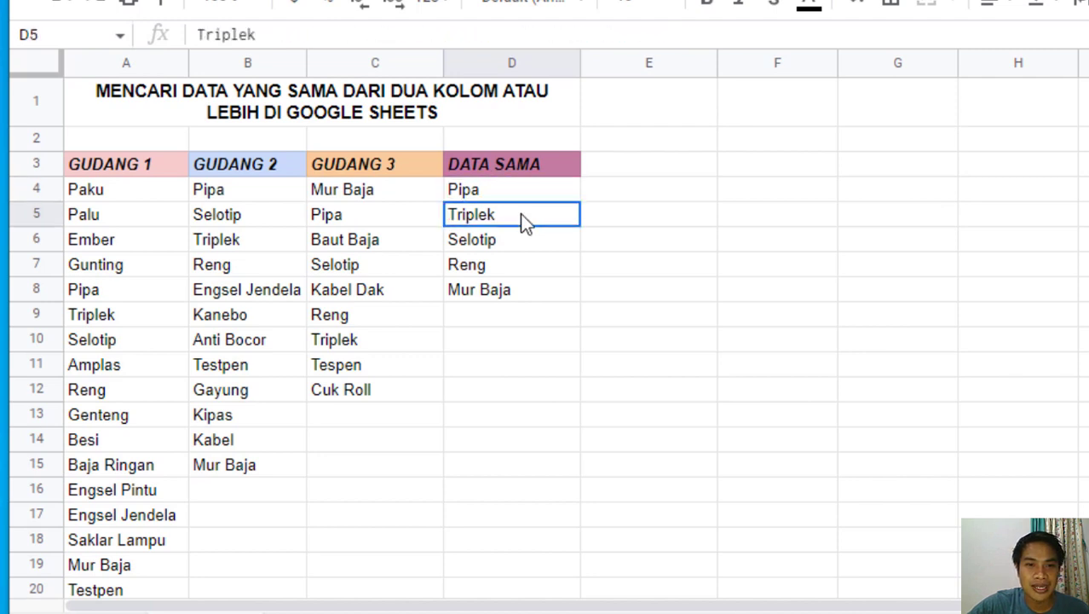
{"action": "left_click", "coordinate": [527, 243]}
{"action": "left_click", "coordinate": [526, 264]}
{"action": "left_click", "coordinate": [524, 291]}
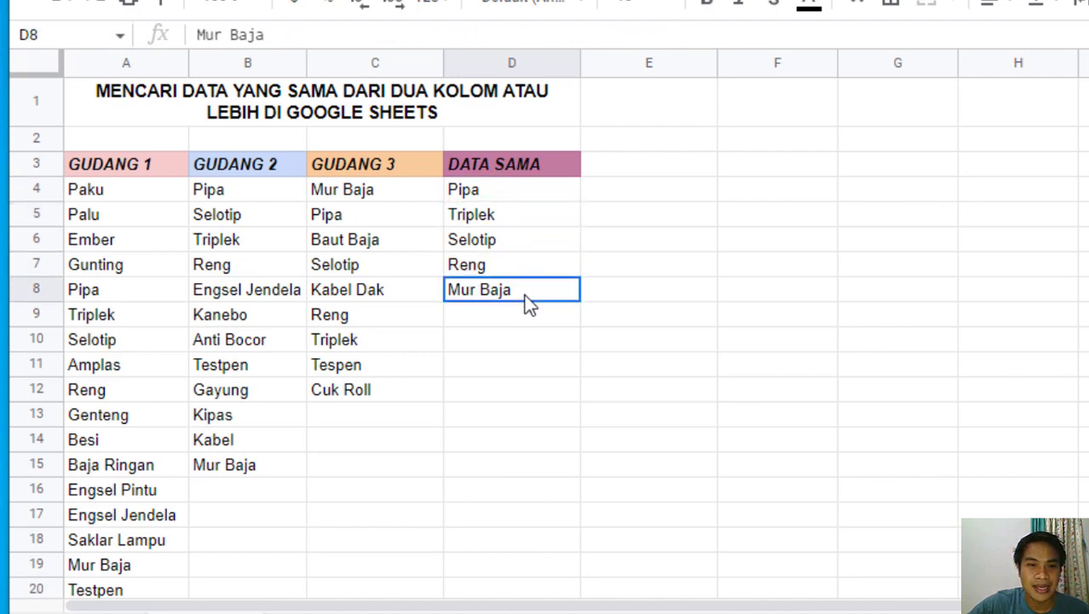
{"action": "left_click", "coordinate": [464, 194]}
{"action": "left_click", "coordinate": [364, 216]}
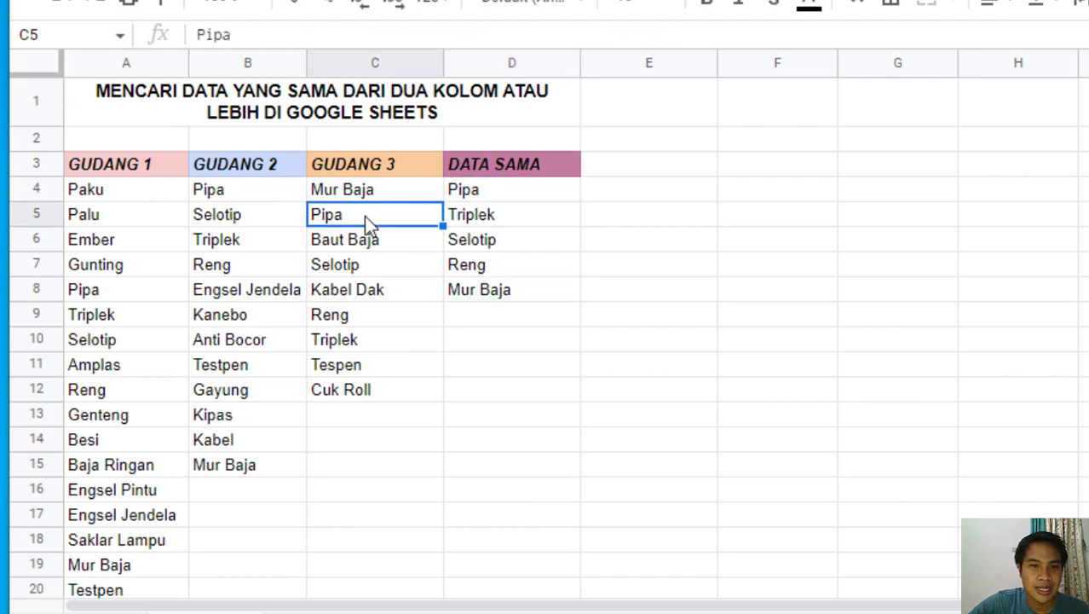
{"action": "left_click", "coordinate": [215, 196]}
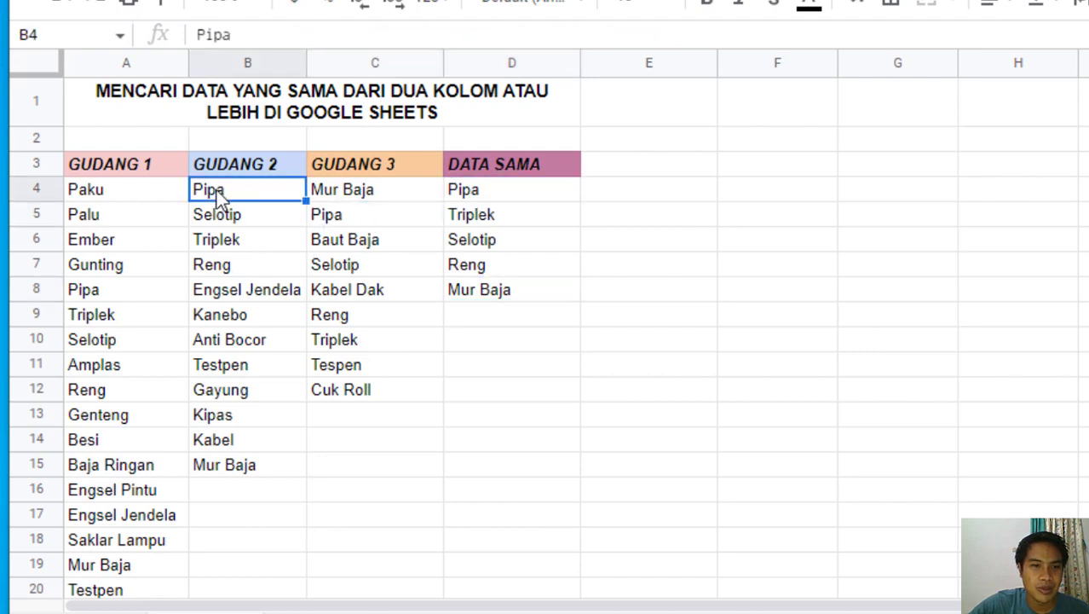
{"action": "left_click", "coordinate": [126, 289]}
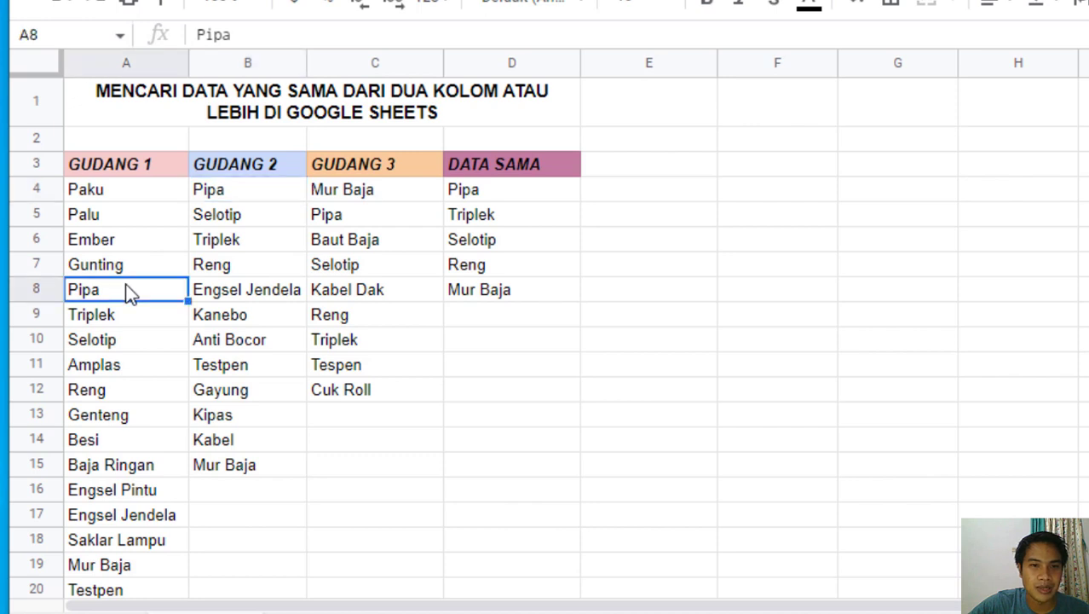
{"action": "left_click", "coordinate": [464, 244]}
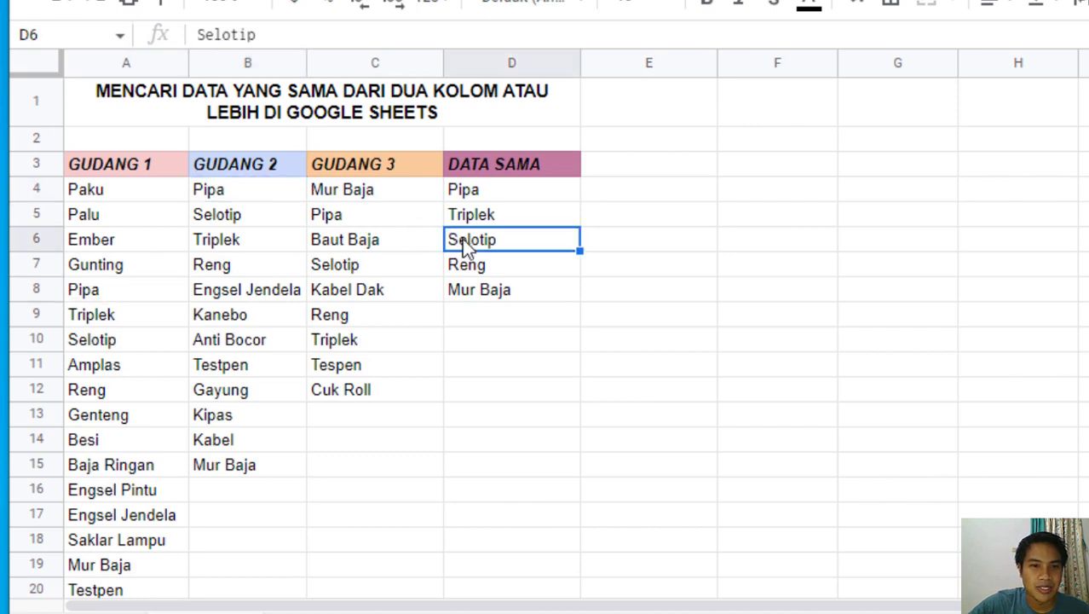
{"action": "left_click", "coordinate": [378, 265]}
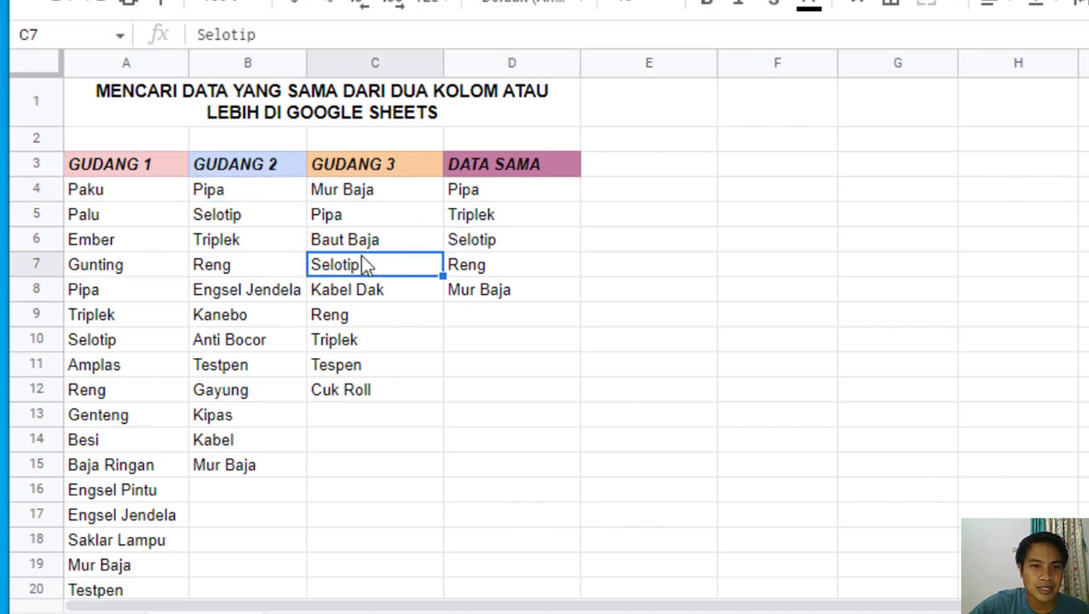
{"action": "left_click", "coordinate": [248, 217]}
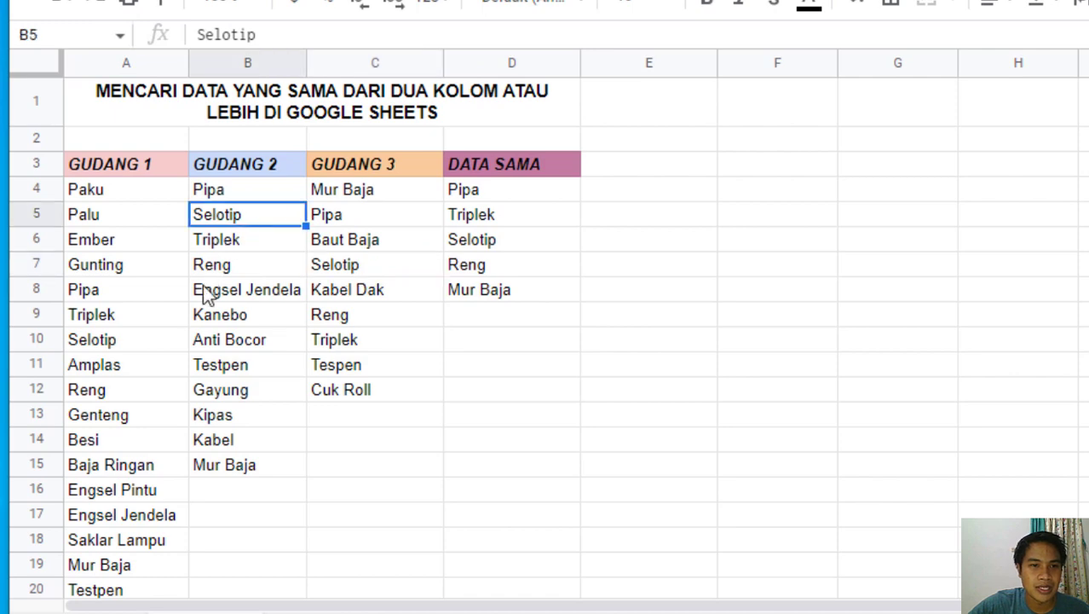
{"action": "left_click", "coordinate": [155, 347]}
{"action": "scroll", "coordinate": [418, 346], "scroll_direction": "down", "scroll_amount": 1}
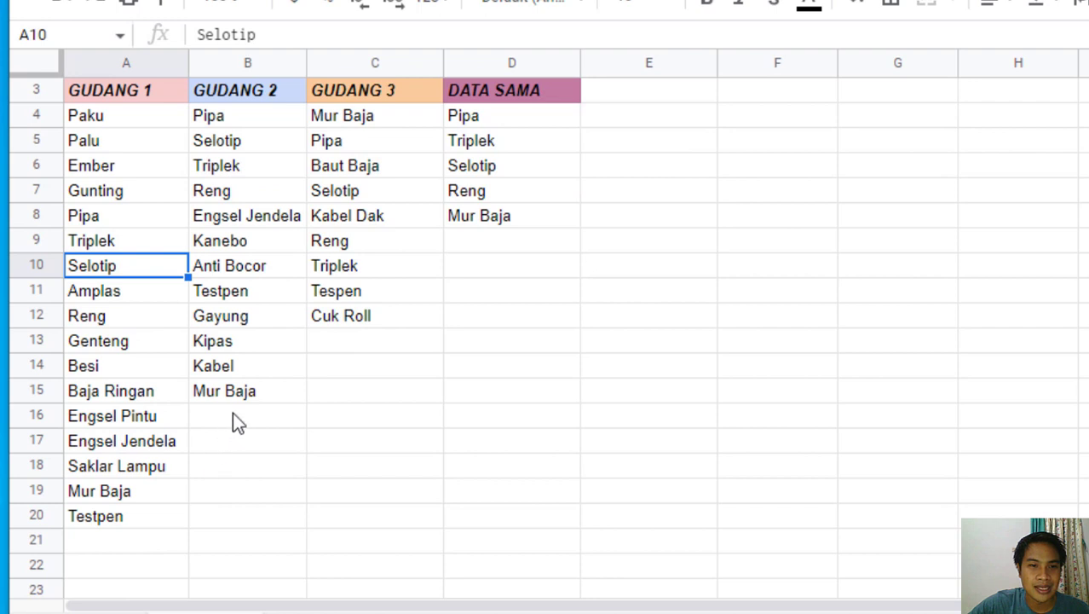
- Add Lampu as a new item under Gudang 3 and under Gudang 2
{"action": "left_click", "coordinate": [234, 415]}
{"action": "left_click", "coordinate": [346, 339]}
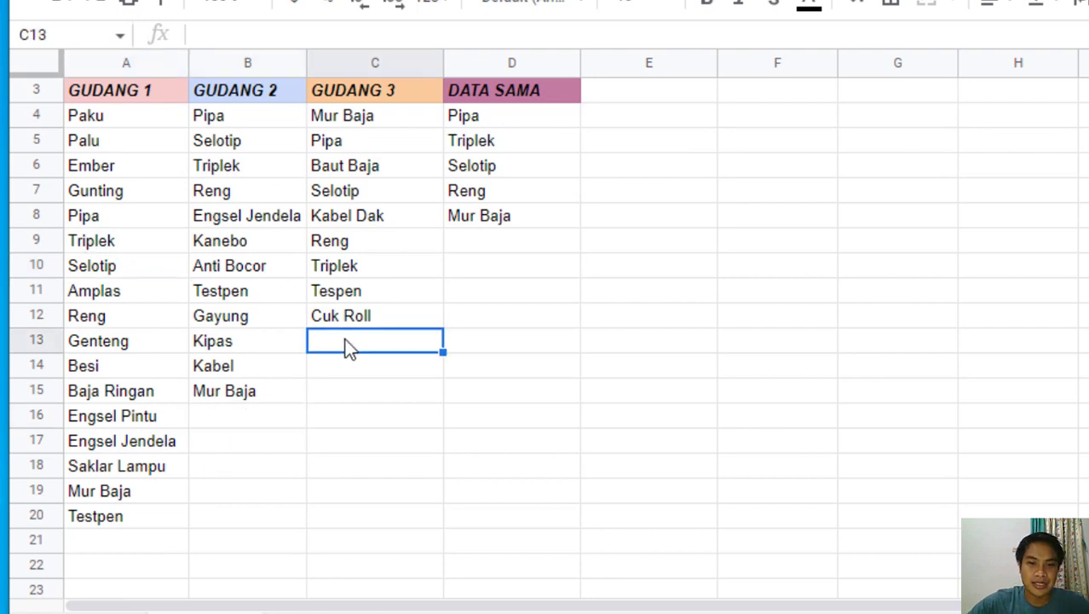
{"action": "type", "text": "Lampu"}
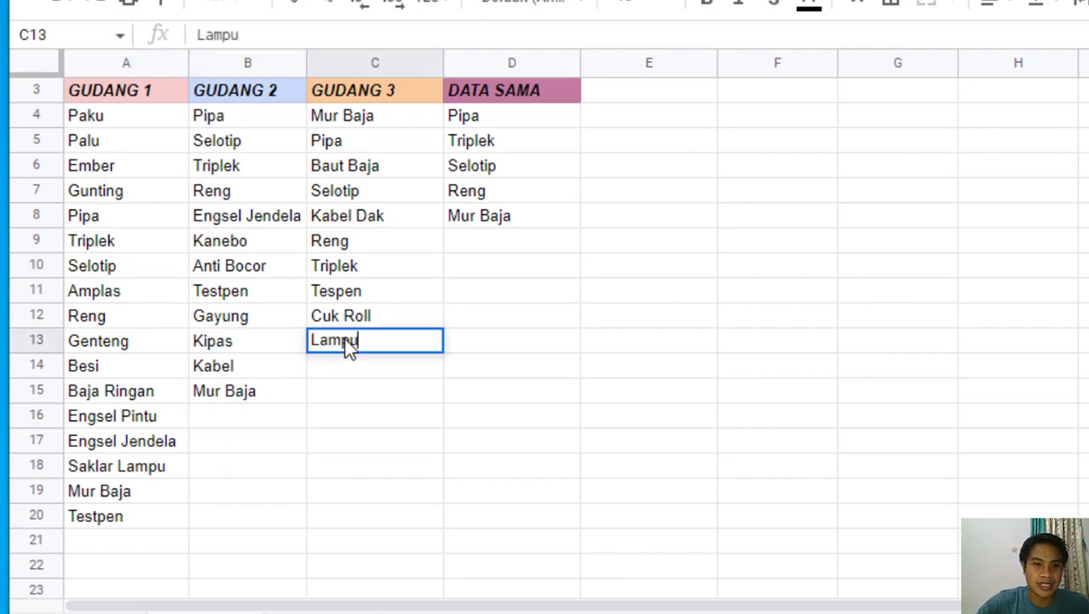
{"action": "key", "text": "Return"}
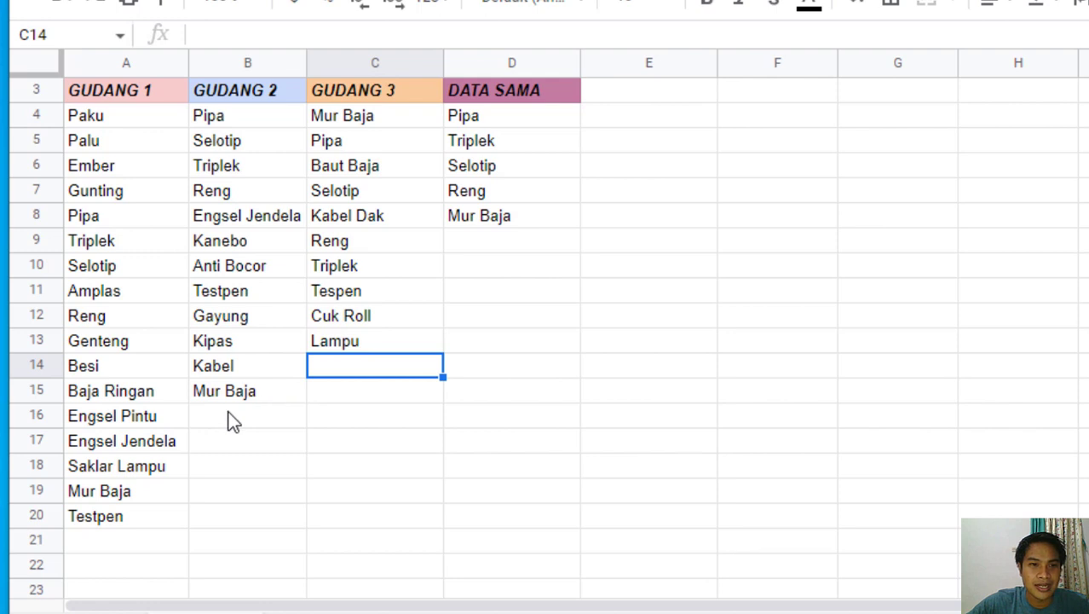
{"action": "left_click", "coordinate": [229, 415]}
{"action": "type", "text": "Lam"}
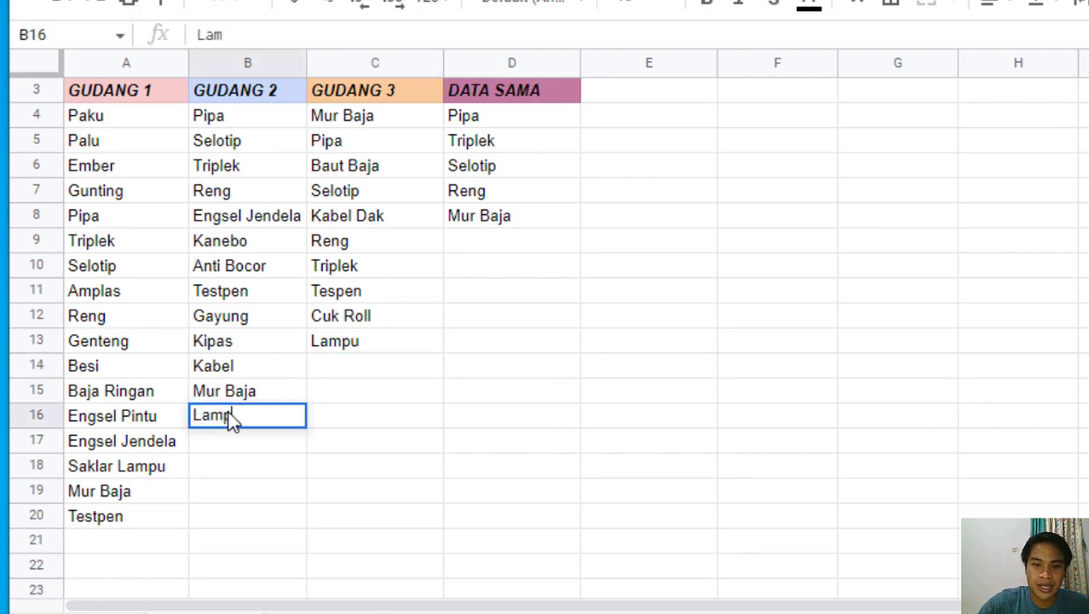
{"action": "type", "text": "pu"}
{"action": "key", "text": "Return"}
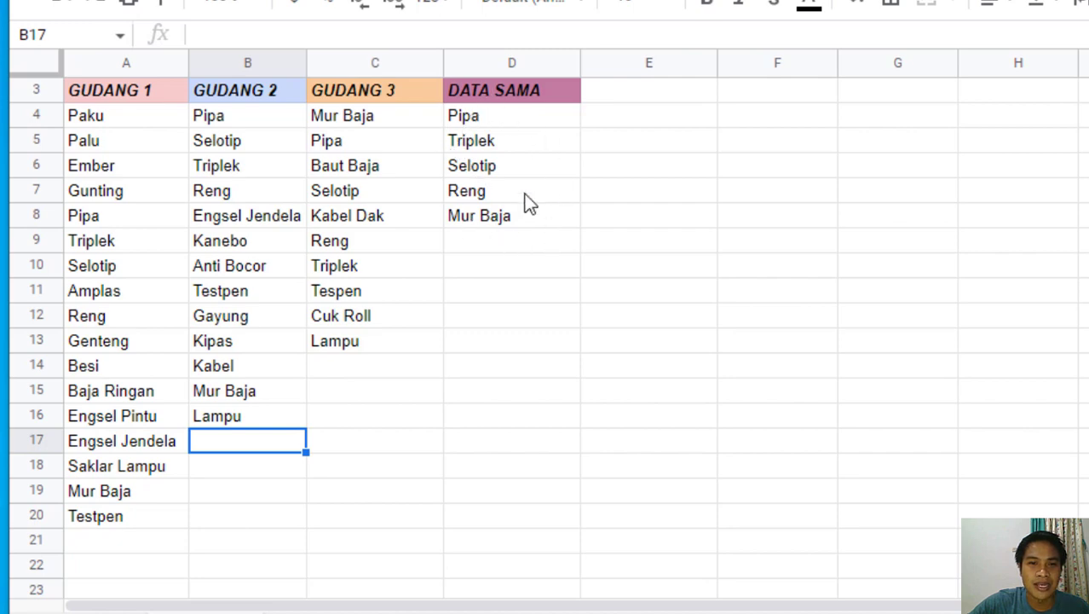
- Add Lampu below Testpen in Gudang 1 and confirm it appears in DATA SAMA
{"action": "scroll", "coordinate": [481, 166], "scroll_direction": "up", "scroll_amount": 2}
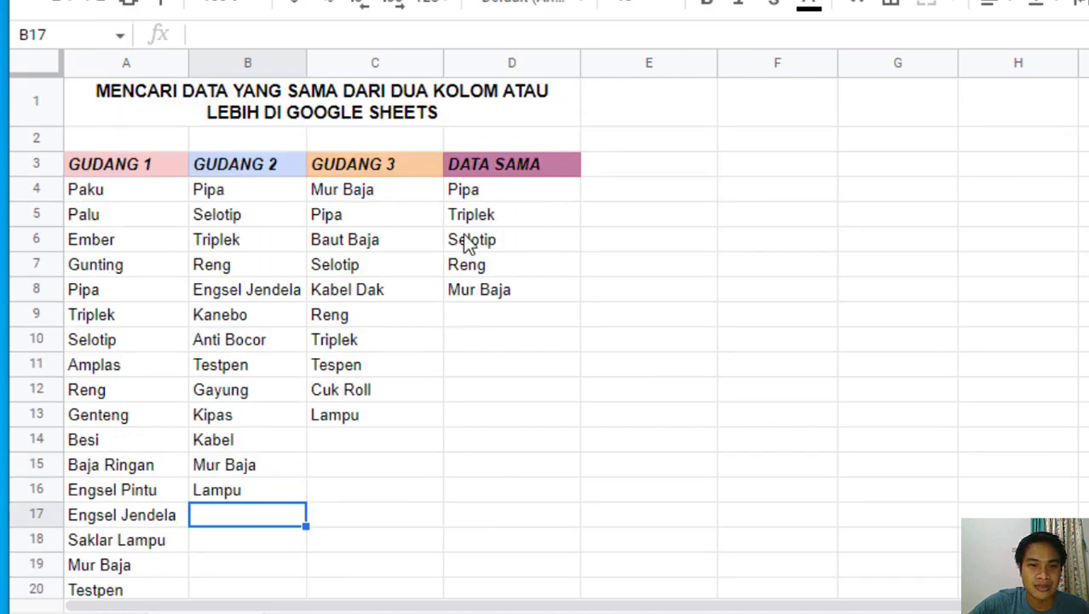
{"action": "scroll", "coordinate": [174, 475], "scroll_direction": "down", "scroll_amount": 3}
{"action": "left_click", "coordinate": [148, 475]}
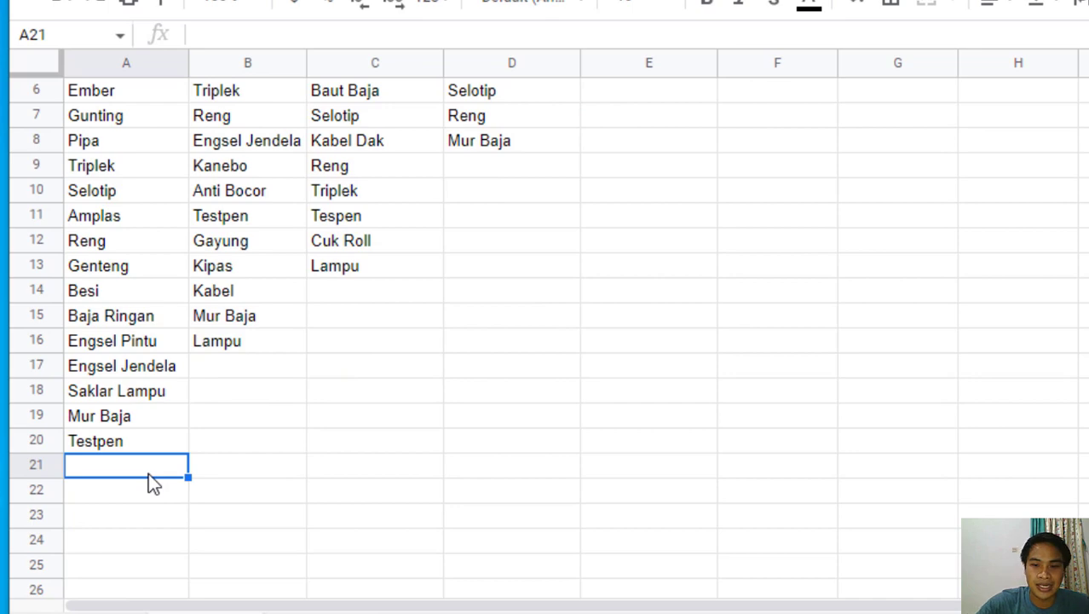
{"action": "type", "text": "Lampu"}
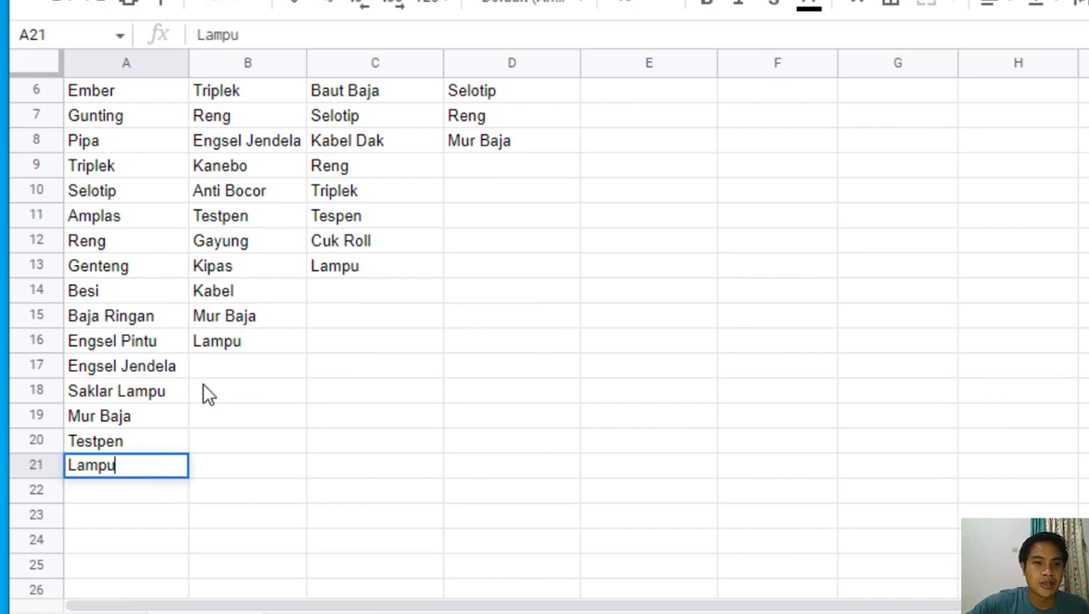
{"action": "scroll", "coordinate": [109, 389], "scroll_direction": "up", "scroll_amount": 1}
{"action": "scroll", "coordinate": [122, 284], "scroll_direction": "up", "scroll_amount": 2}
{"action": "scroll", "coordinate": [120, 350], "scroll_direction": "down", "scroll_amount": 3}
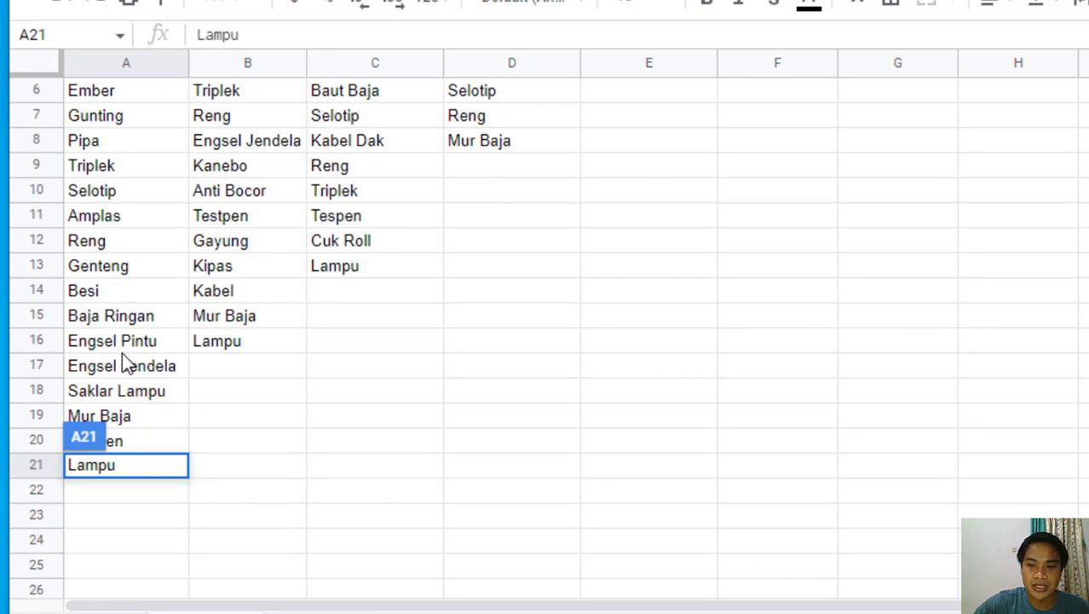
{"action": "key", "text": "Return"}
{"action": "scroll", "coordinate": [496, 198], "scroll_direction": "up", "scroll_amount": 1}
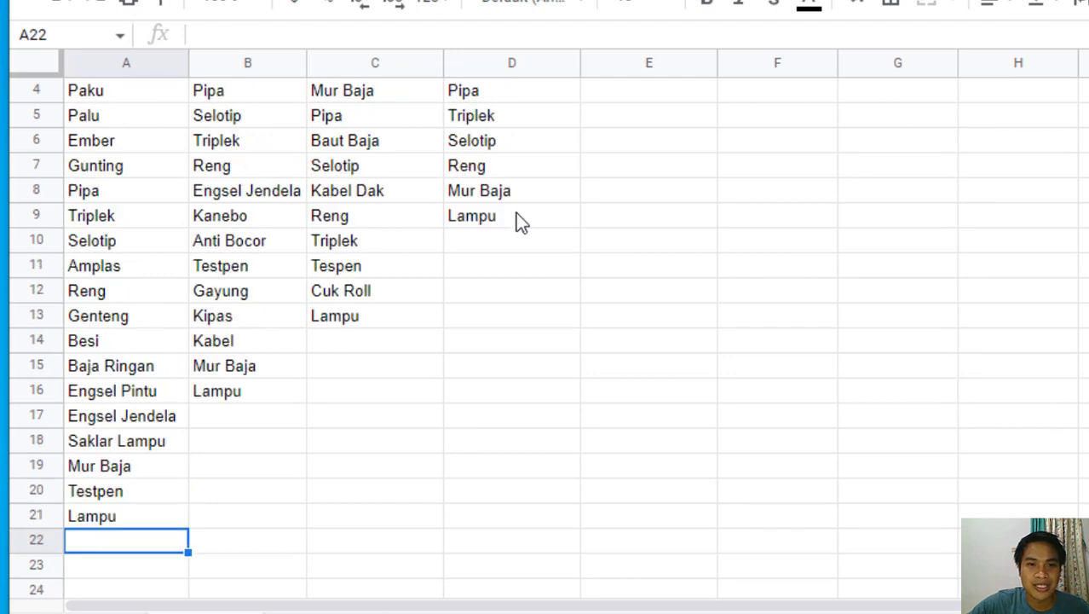
{"action": "left_click", "coordinate": [520, 219]}
{"action": "scroll", "coordinate": [518, 219], "scroll_direction": "up", "scroll_amount": 1}
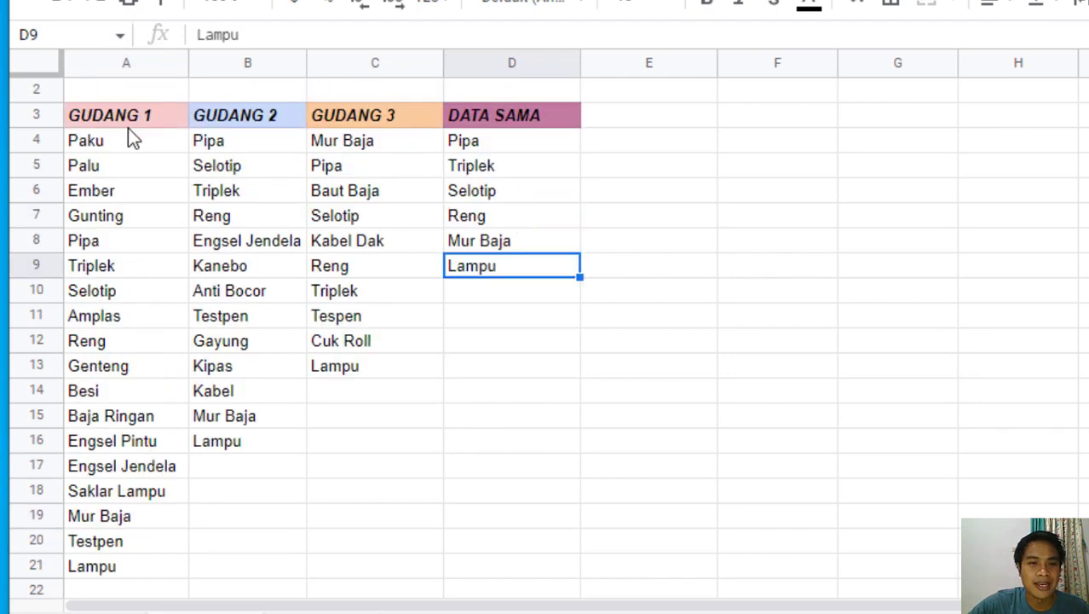
{"action": "left_click", "coordinate": [242, 450]}
{"action": "key", "text": "Delete"}
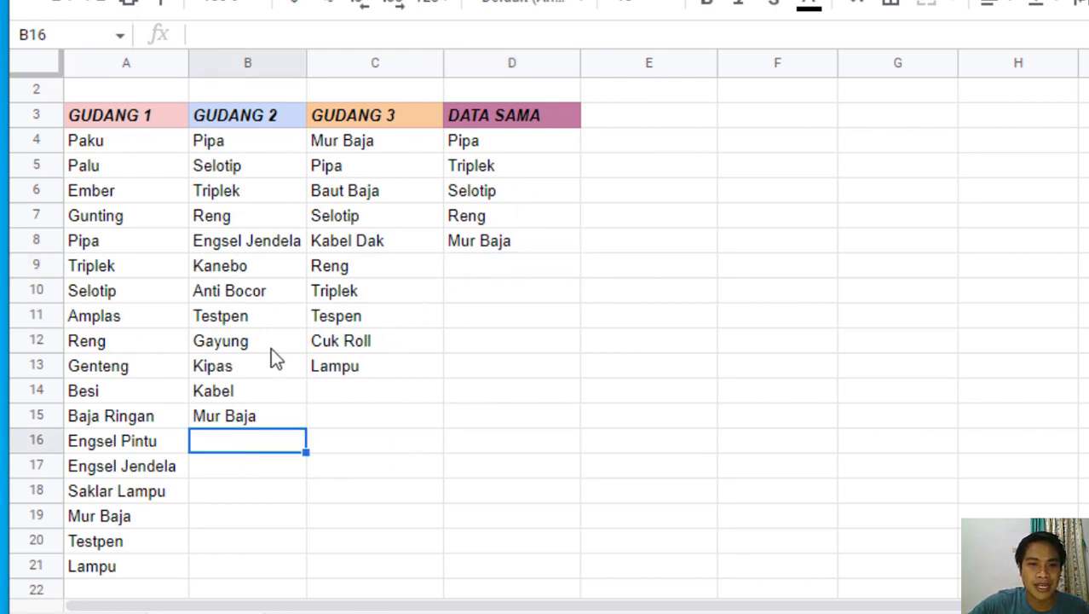
{"action": "type", "text": "L"}
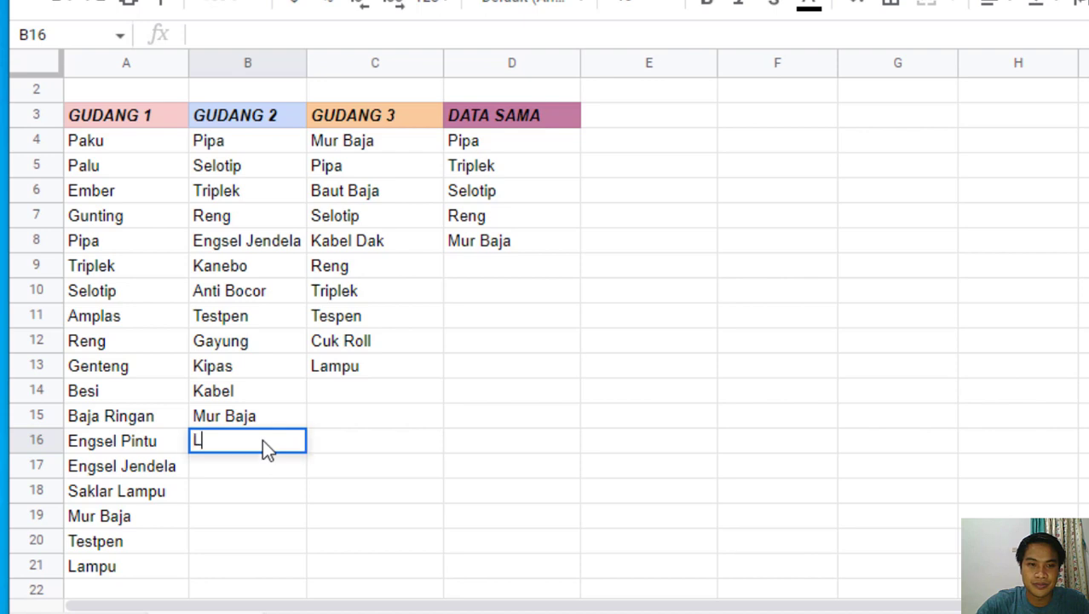
{"action": "type", "text": "ampi"}
{"action": "key", "text": "BackSpace"}
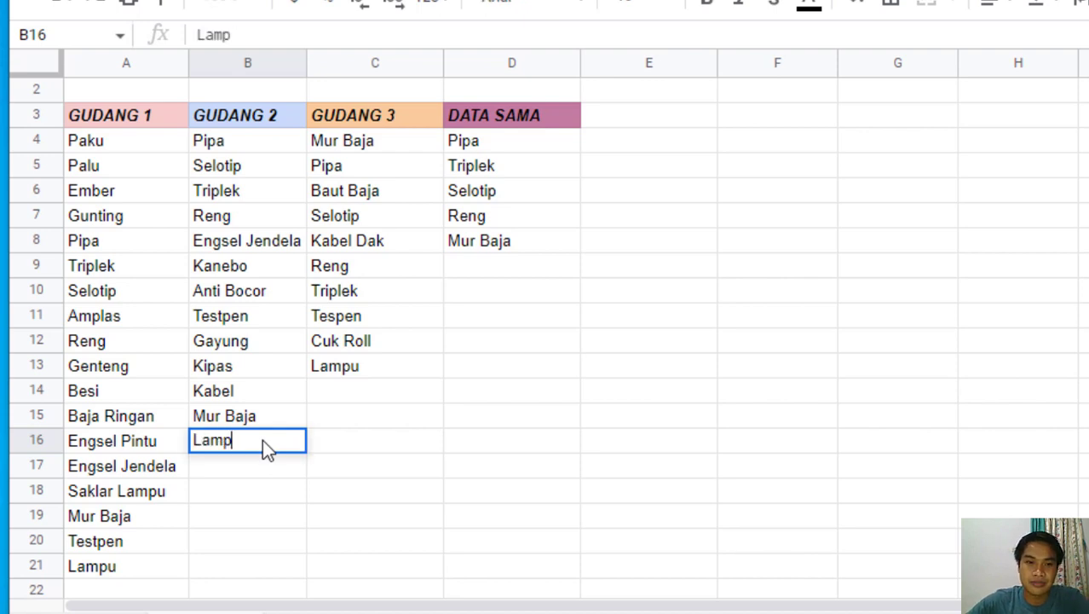
{"action": "type", "text": "u"}
{"action": "left_click", "coordinate": [471, 422]}
{"action": "left_click", "coordinate": [409, 372]}
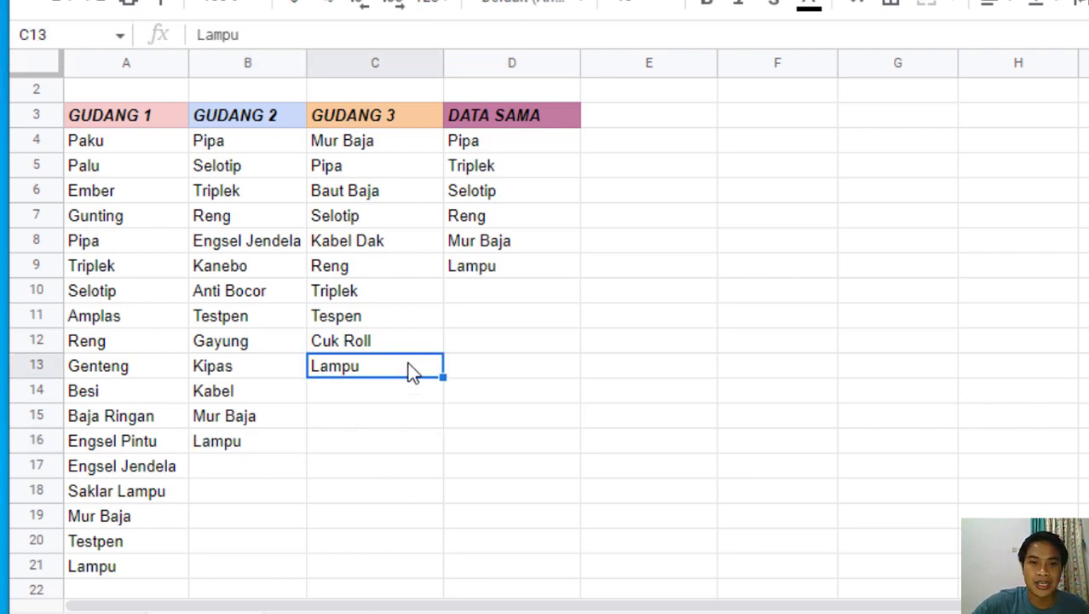
{"action": "key", "text": "Delete"}
{"action": "left_click", "coordinate": [556, 365]}
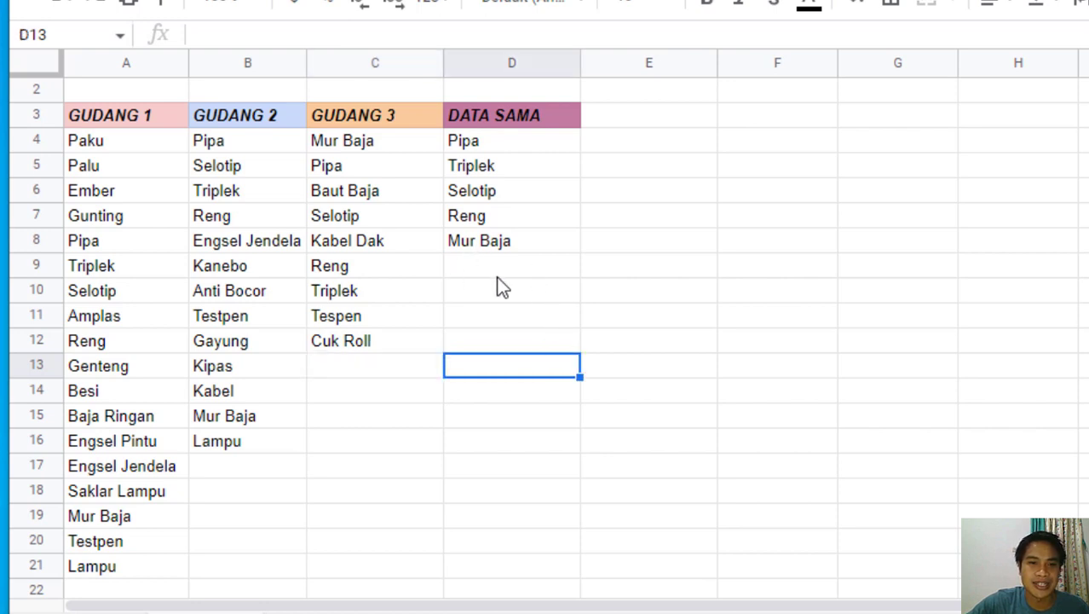
{"action": "left_click", "coordinate": [362, 369]}
{"action": "type", "text": "Lam"}
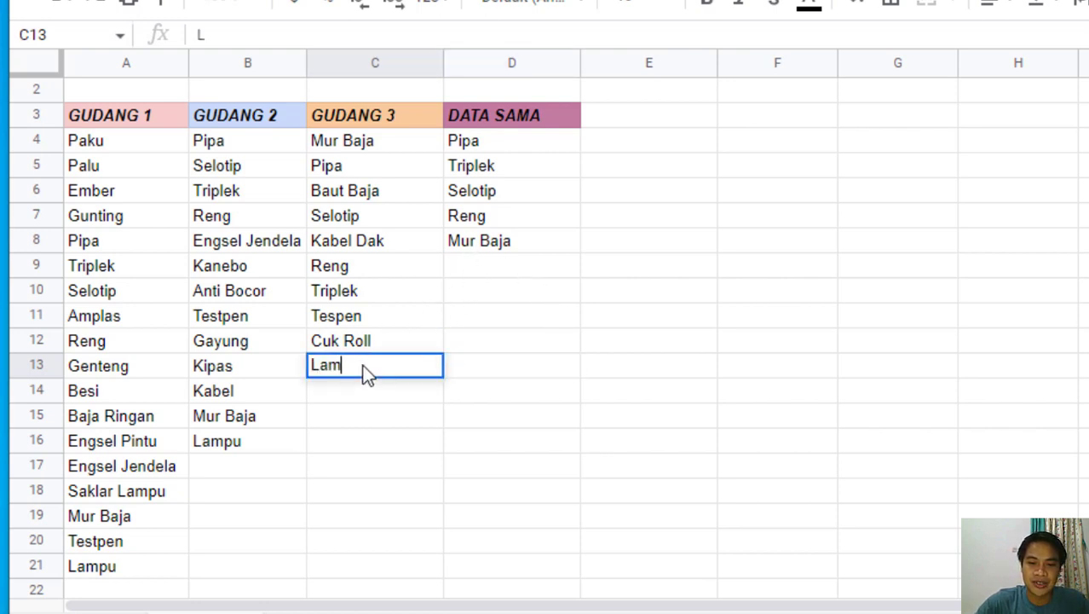
{"action": "type", "text": "pu"}
{"action": "key", "text": "Return"}
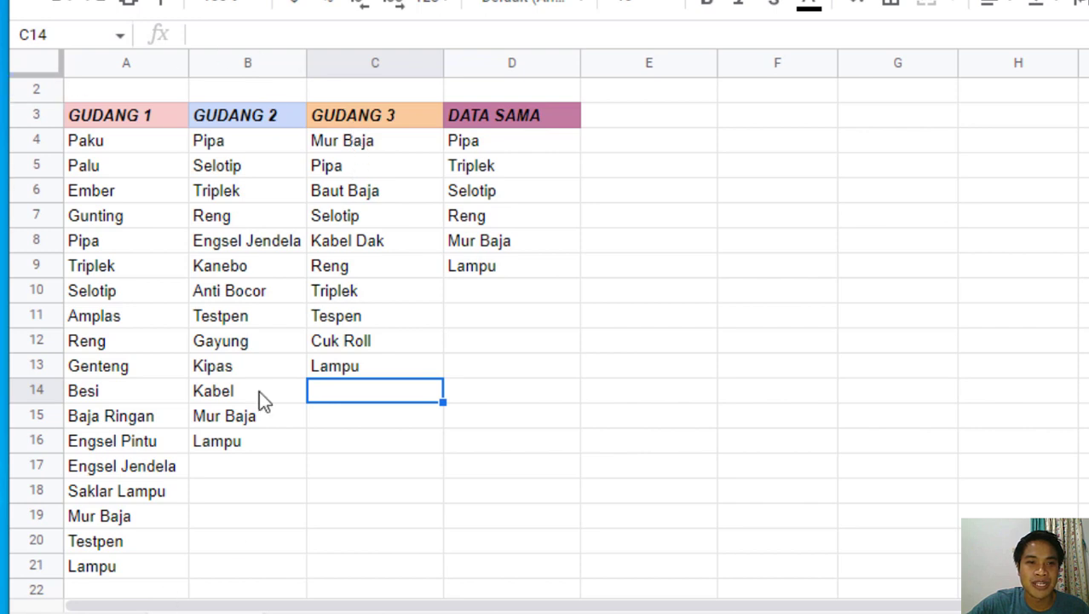
{"action": "left_click", "coordinate": [537, 159]}
{"action": "scroll", "coordinate": [537, 171], "scroll_direction": "up", "scroll_amount": 1}
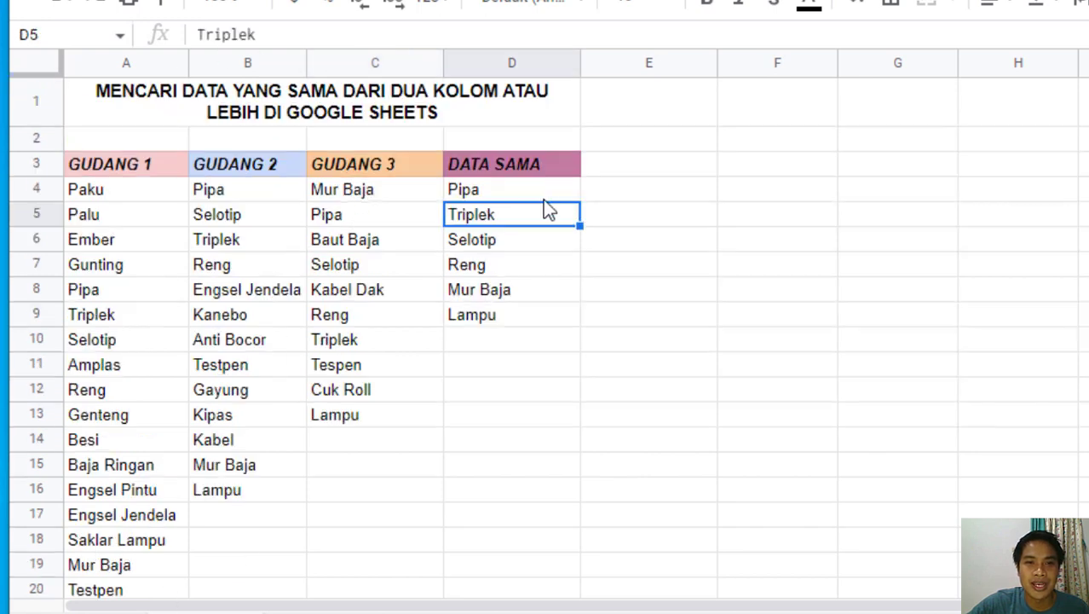
{"action": "left_click", "coordinate": [537, 189]}
{"action": "left_click", "coordinate": [543, 220]}
{"action": "left_click", "coordinate": [548, 242]}
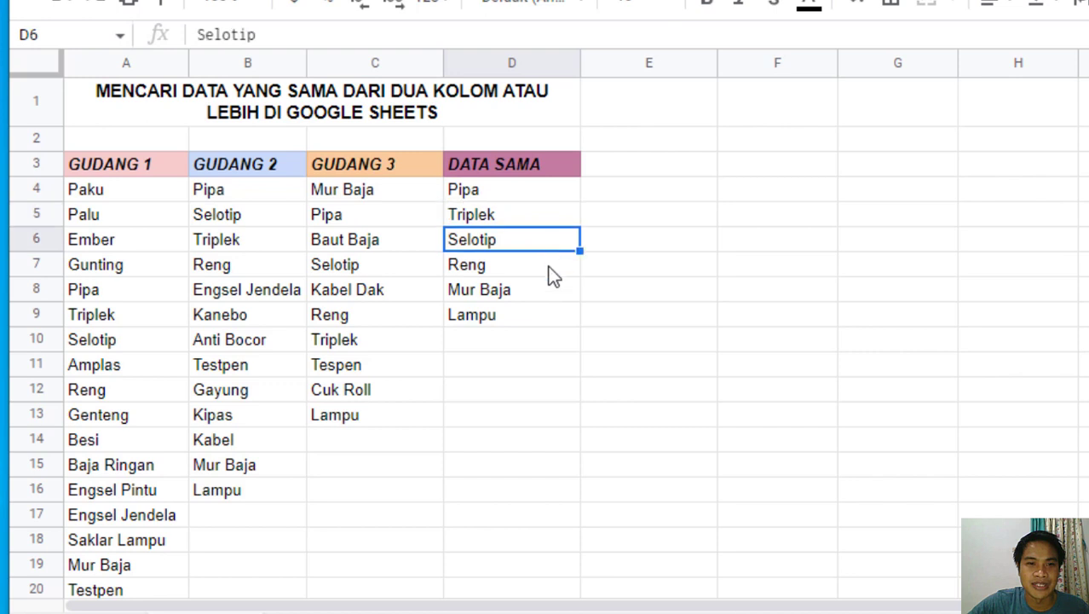
{"action": "left_click", "coordinate": [547, 266]}
{"action": "left_click", "coordinate": [545, 293]}
{"action": "left_click", "coordinate": [537, 318]}
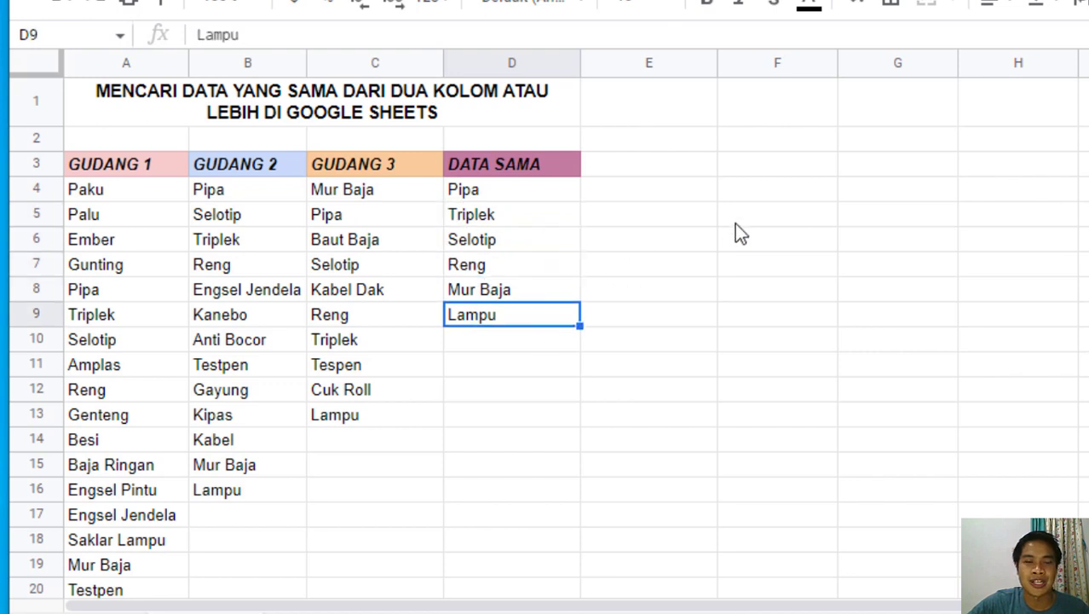